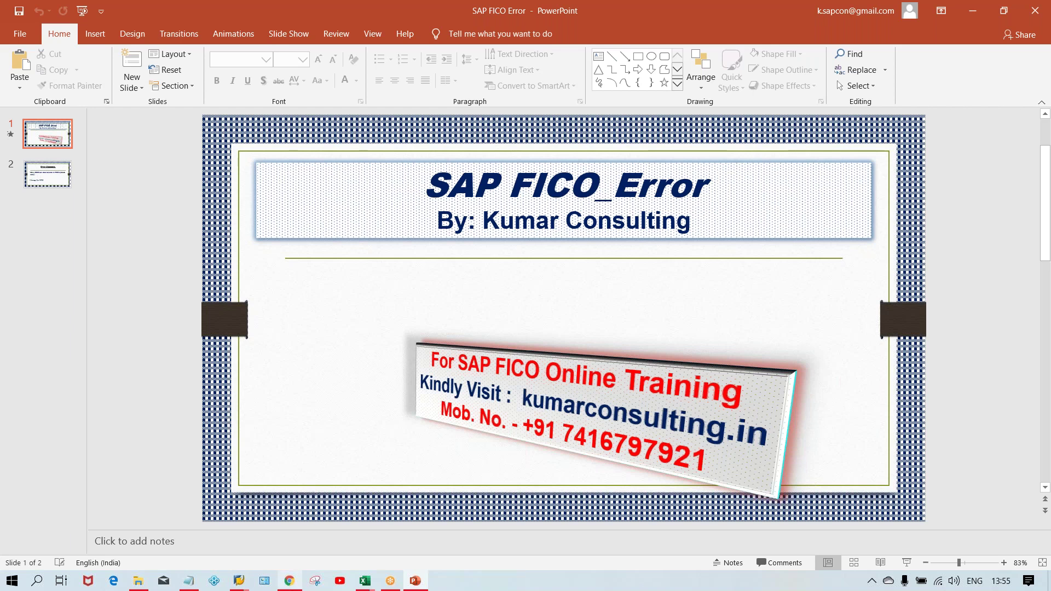
# Step: View the shared SAP error photo in WhatsApp Web, then bring SAP Easy Access forward
pyautogui.click(293, 554)
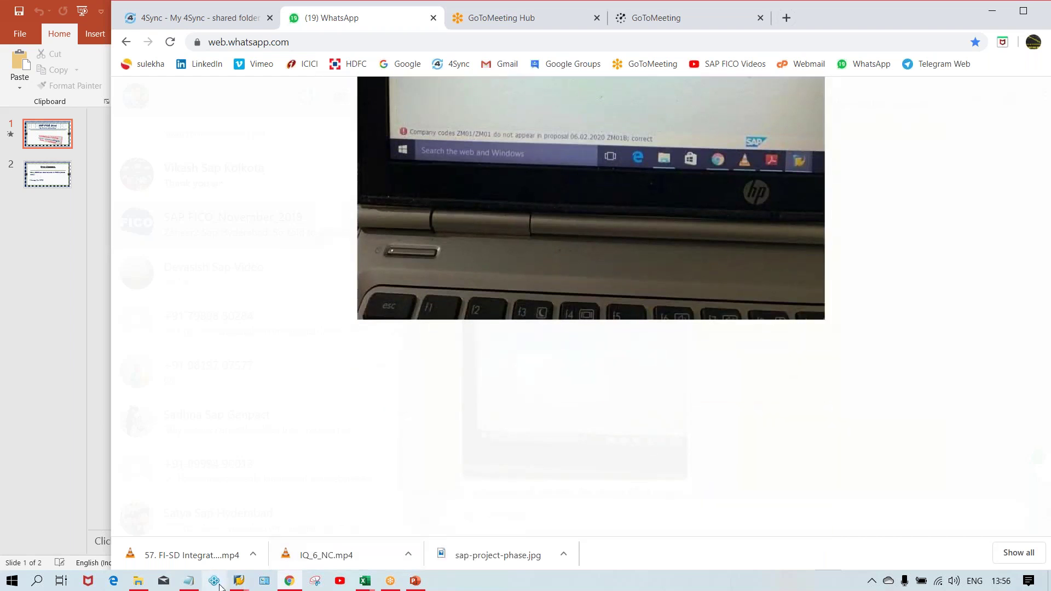
pyautogui.moveTo(238, 581)
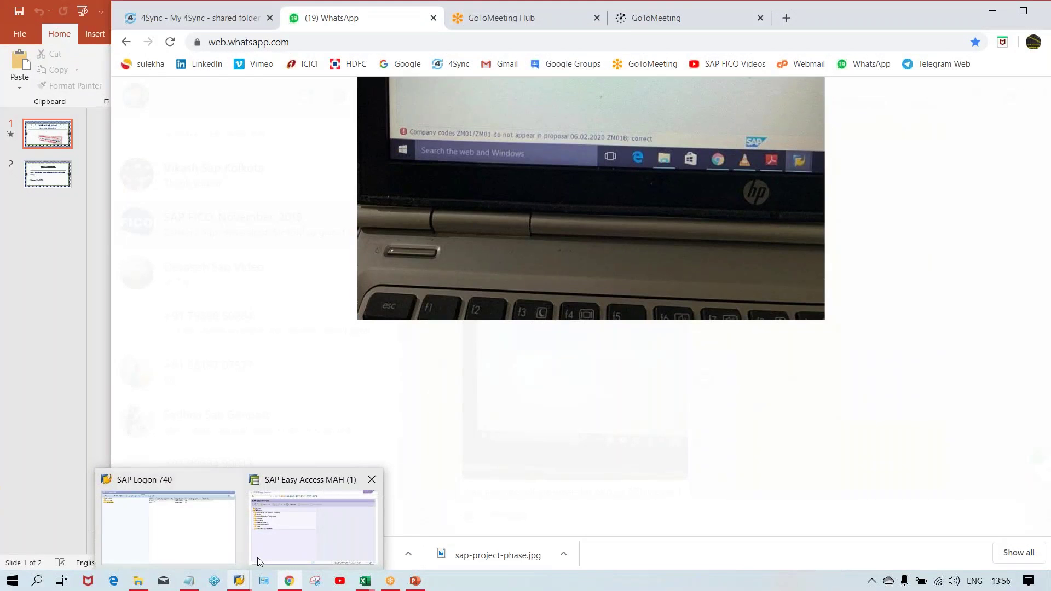
pyautogui.click(280, 548)
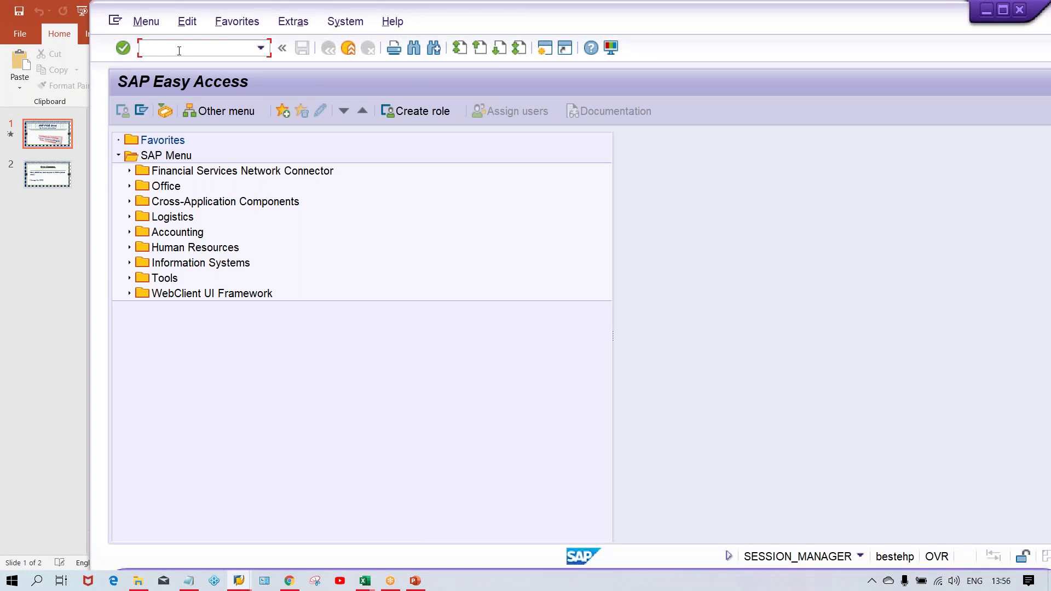
pyautogui.write('F110')
# Step: Open payment run 06.02.2020 ZM01B in F110 and review its parameters
pyautogui.press('Return')
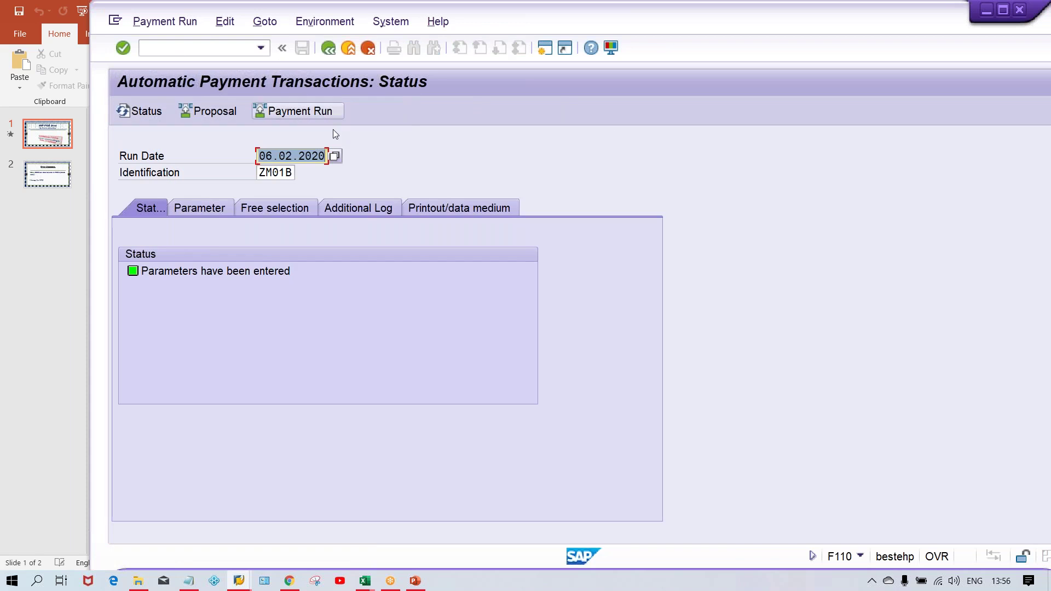
pyautogui.click(280, 172)
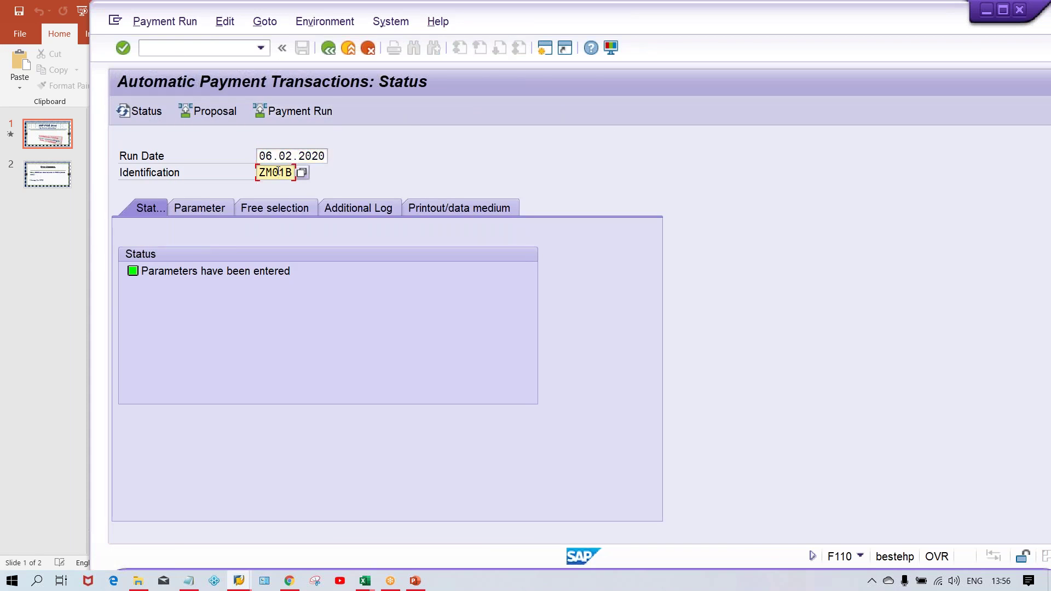
pyautogui.click(219, 274)
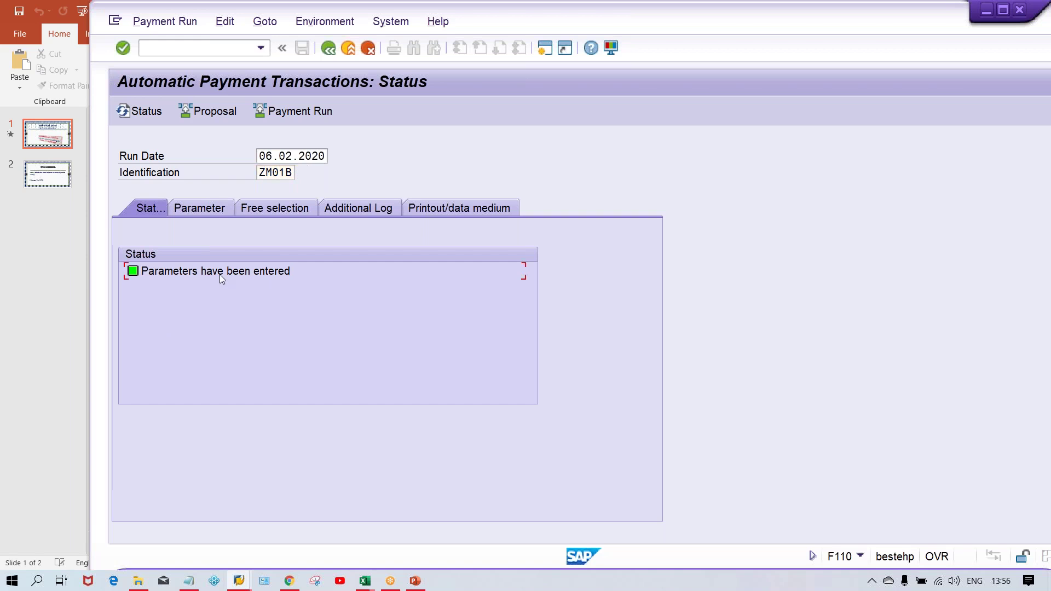
pyautogui.click(205, 208)
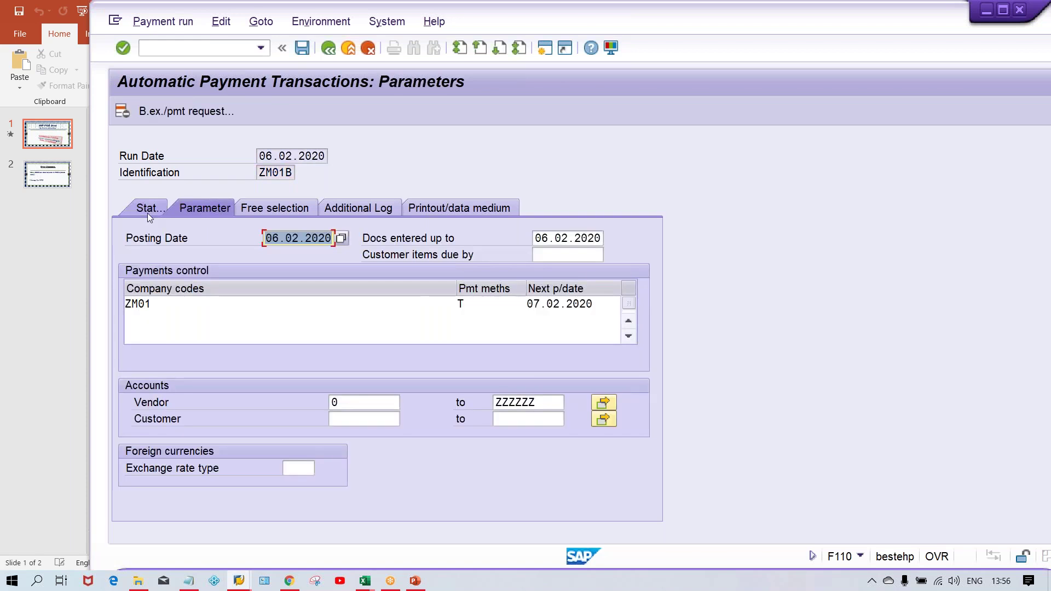
pyautogui.click(146, 212)
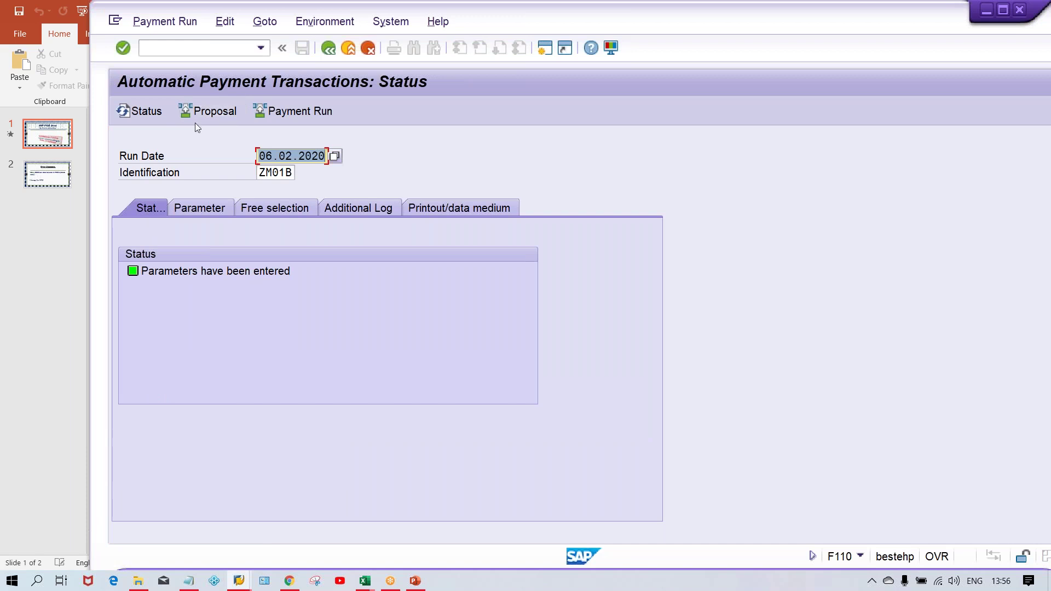
# Step: Schedule the payment proposal for ZM01B to start immediately
pyautogui.click(207, 112)
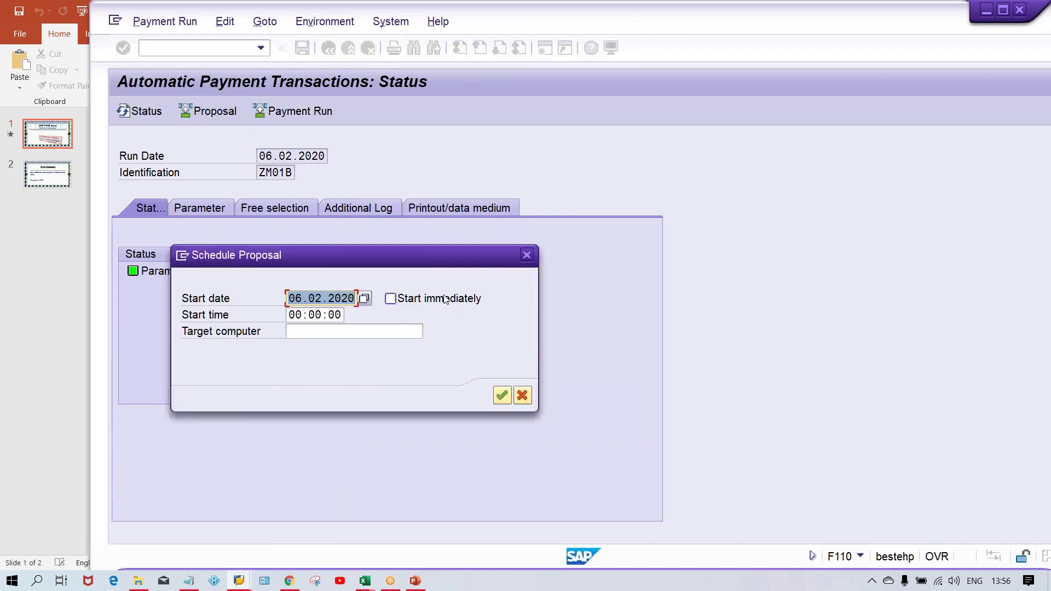
pyautogui.click(443, 299)
pyautogui.press('Return')
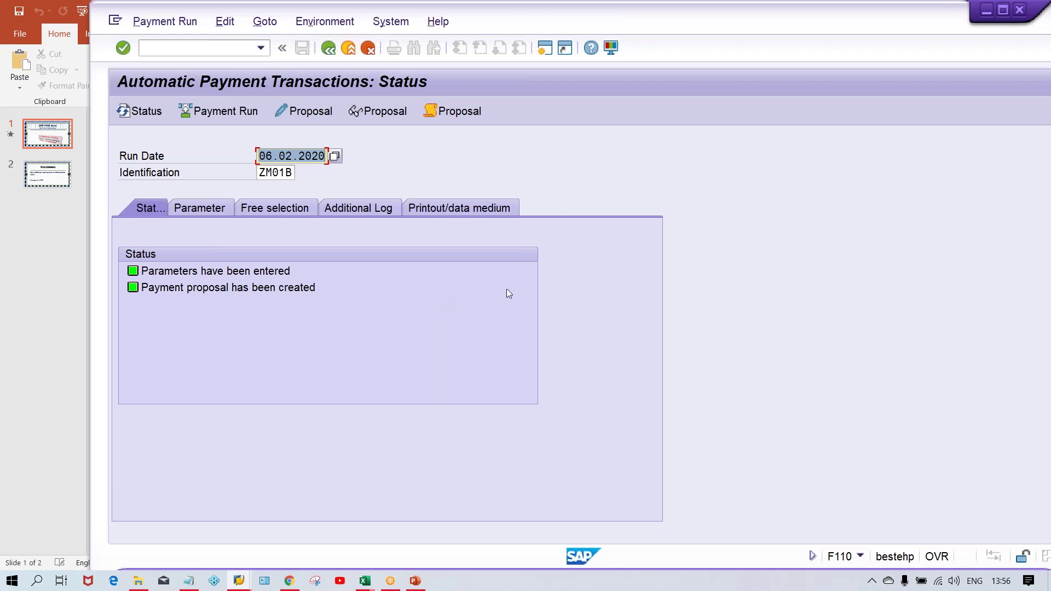
# Step: Check the ZM01B proposal and its log, finding document 1022 excluded, then return to Easy Access
pyautogui.click(390, 117)
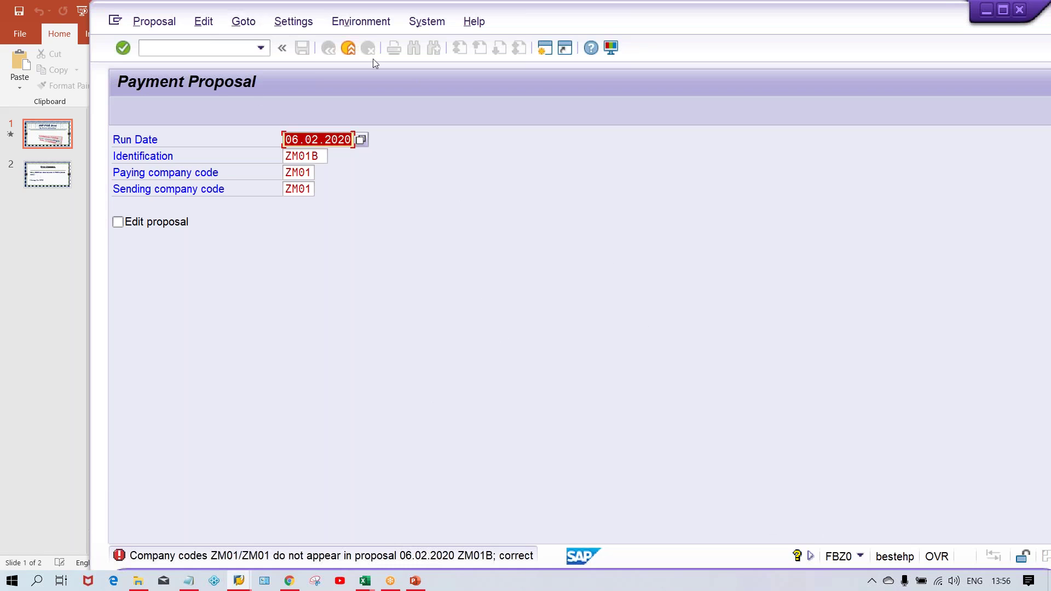
pyautogui.click(348, 48)
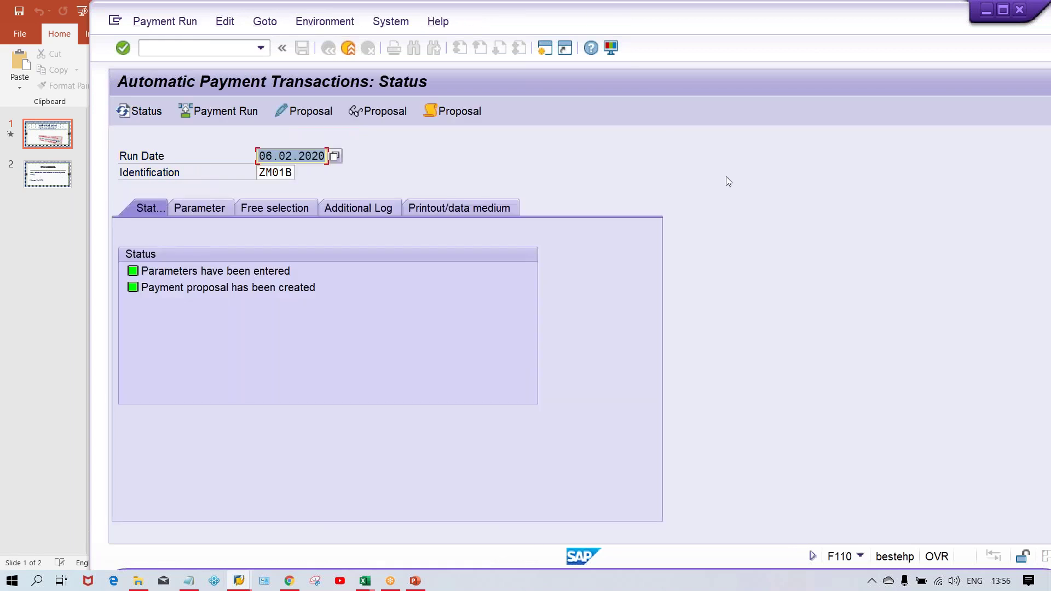
pyautogui.click(451, 112)
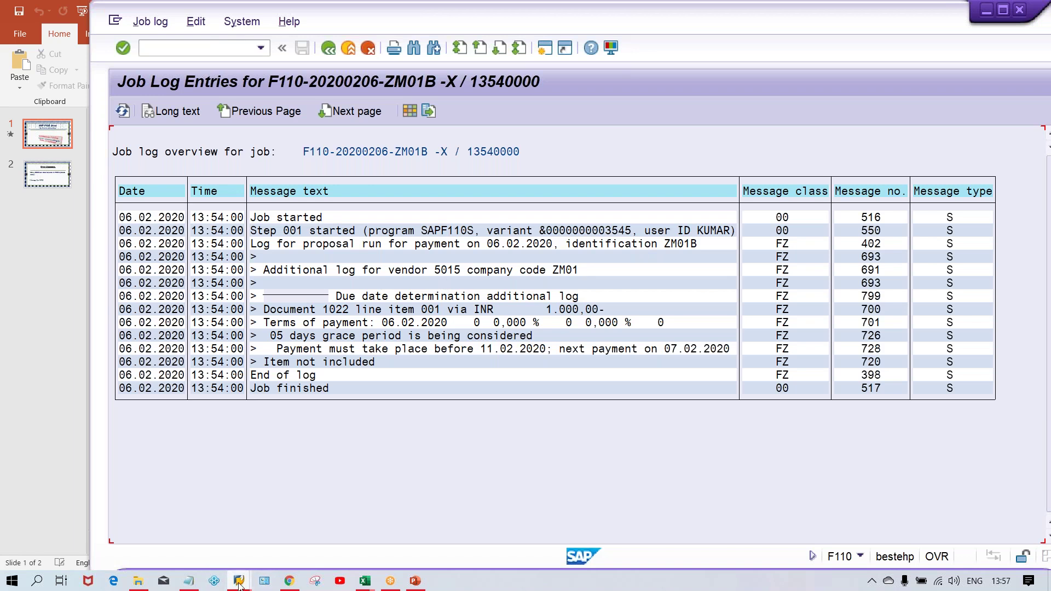
pyautogui.moveTo(238, 581)
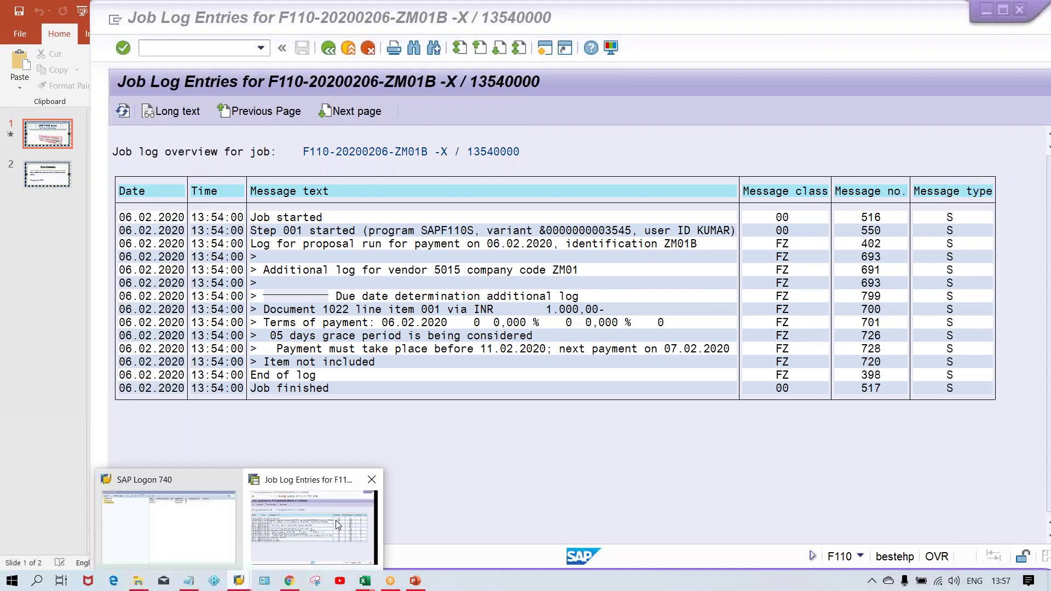
pyautogui.click(304, 513)
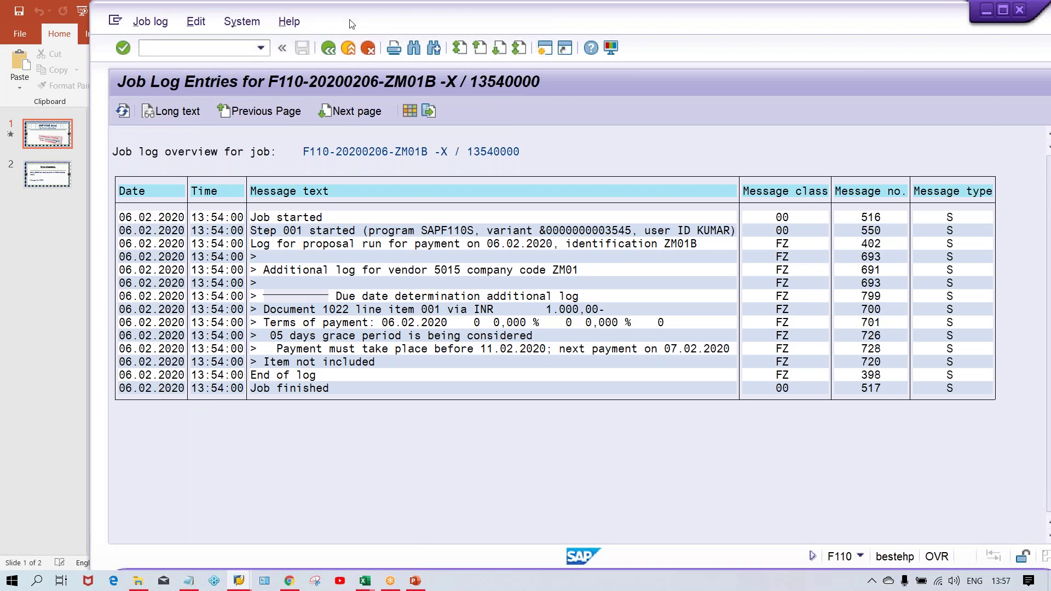
pyautogui.click(348, 49)
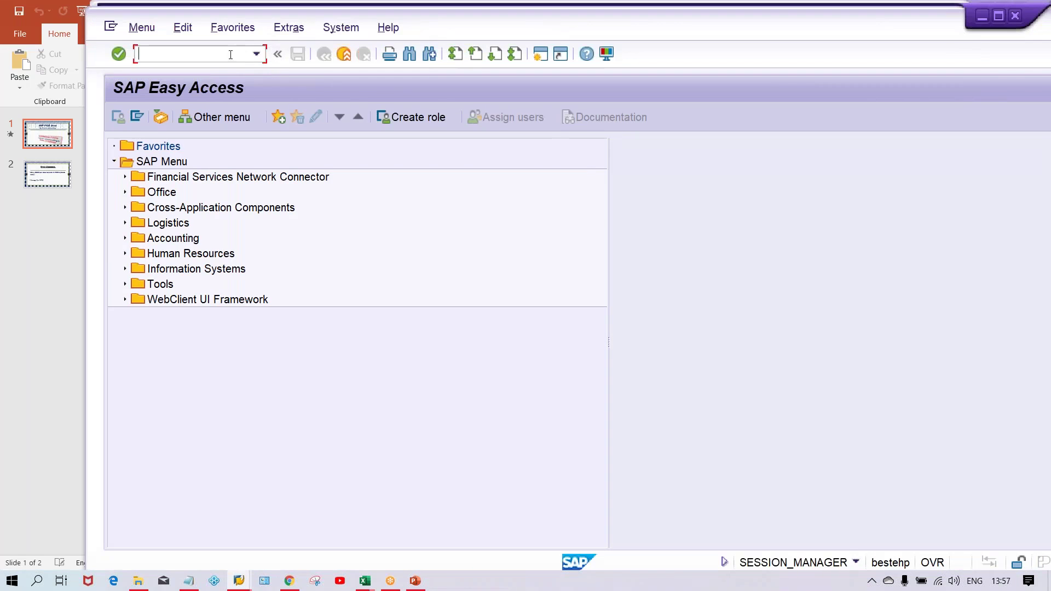
pyautogui.write('FBL1')
pyautogui.write('N')
# Step: List vendor 5015's open items in company code ZM01 with FBL1N, then open a new session
pyautogui.press('Return')
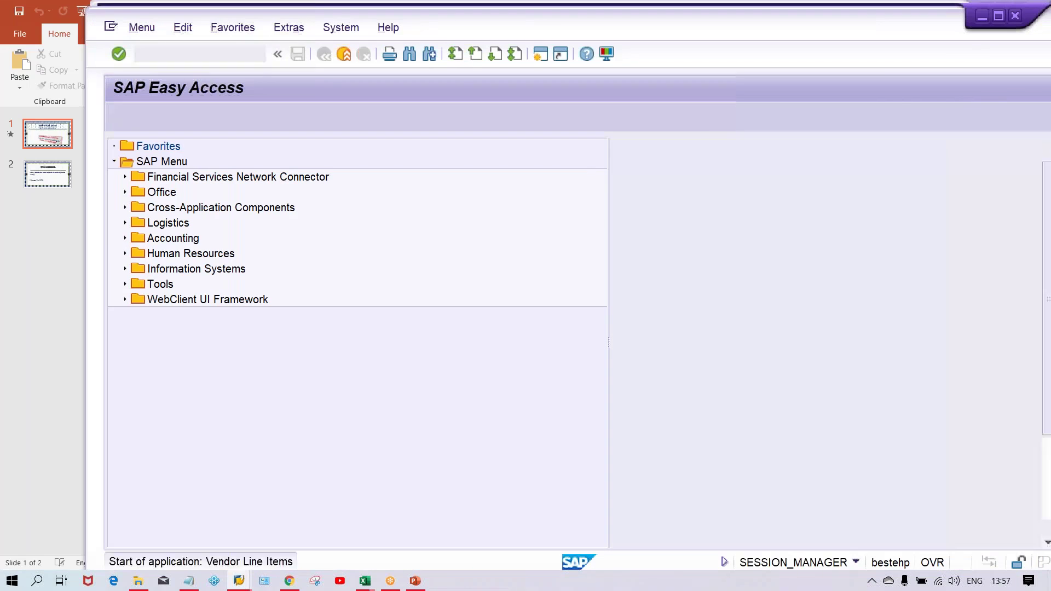
pyautogui.click(346, 176)
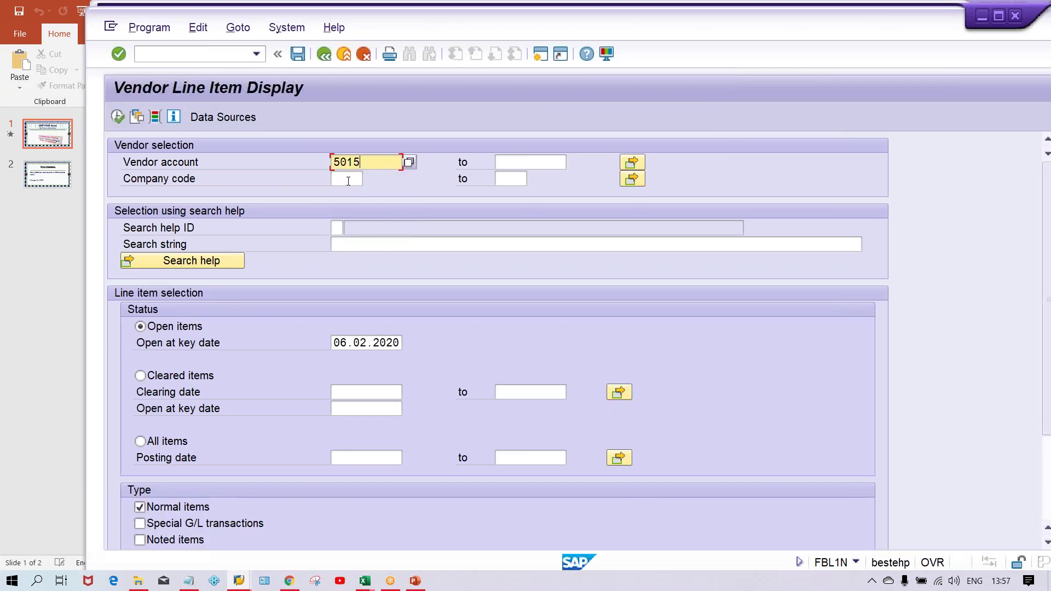
pyautogui.click(351, 178)
pyautogui.click(346, 187)
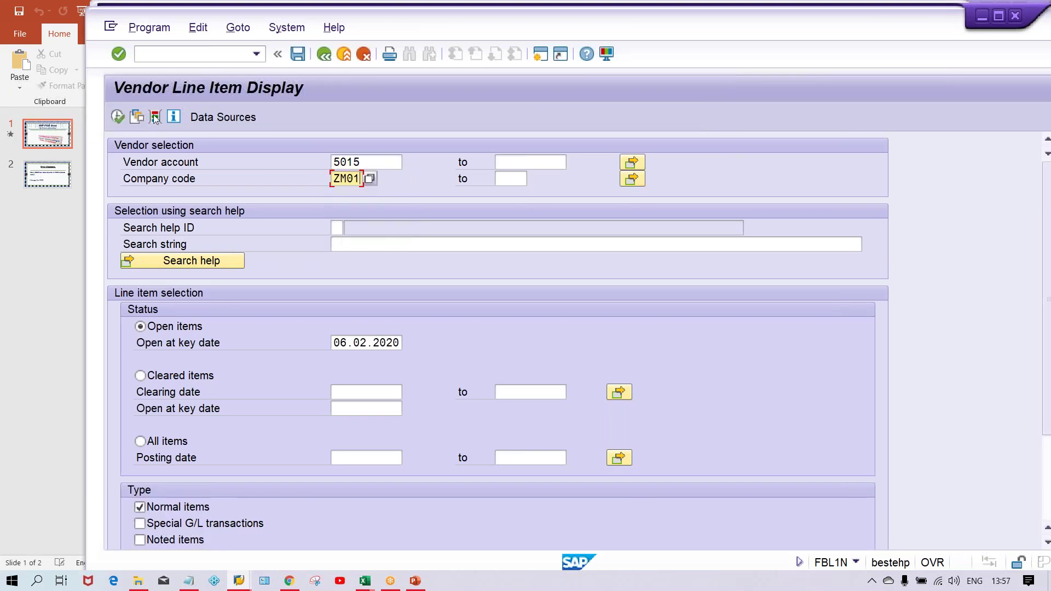
pyautogui.click(118, 117)
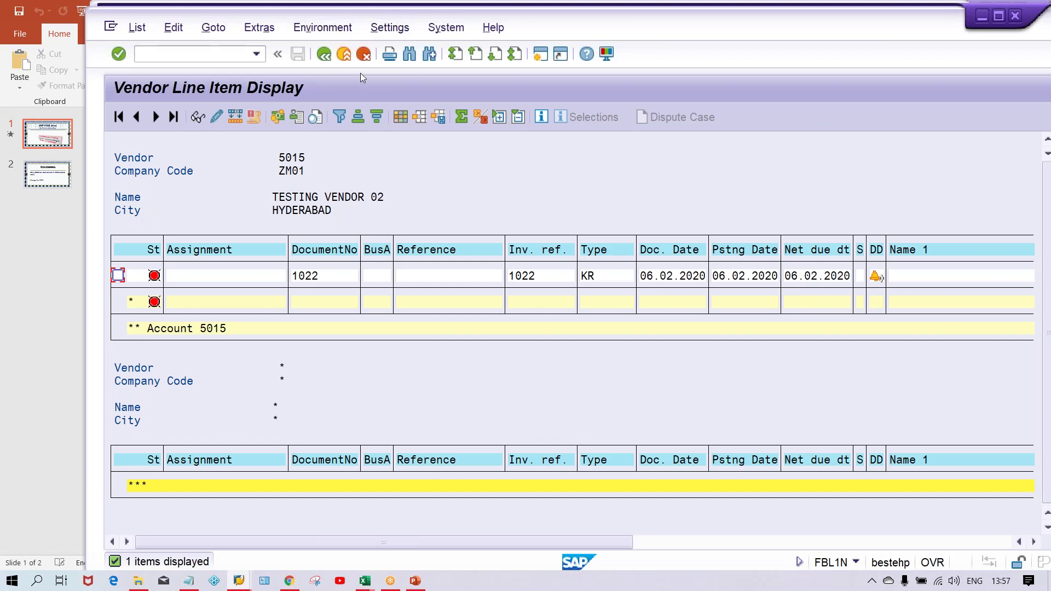
pyautogui.click(539, 54)
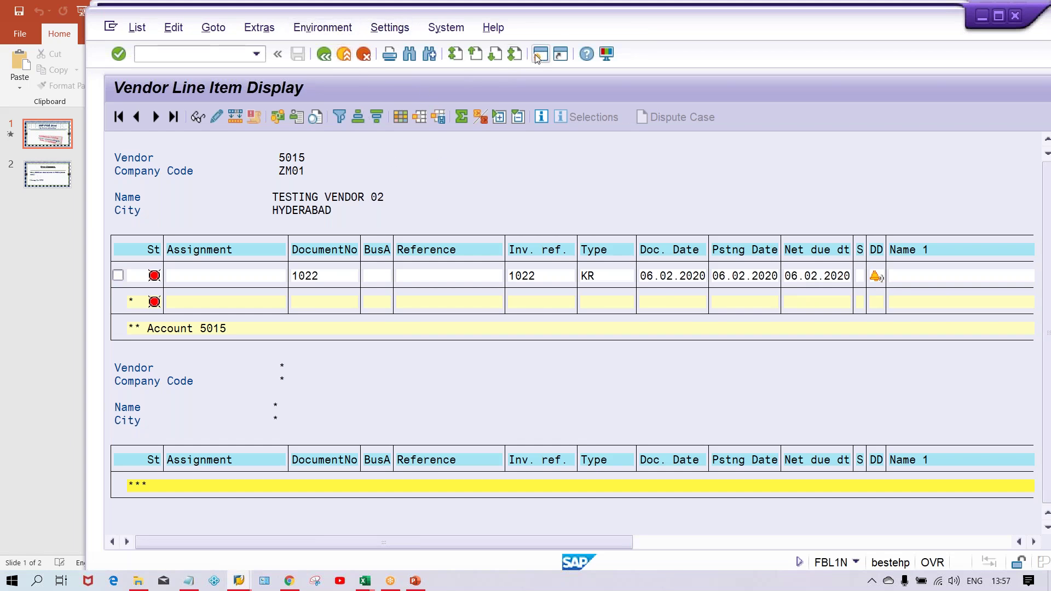
pyautogui.click(535, 55)
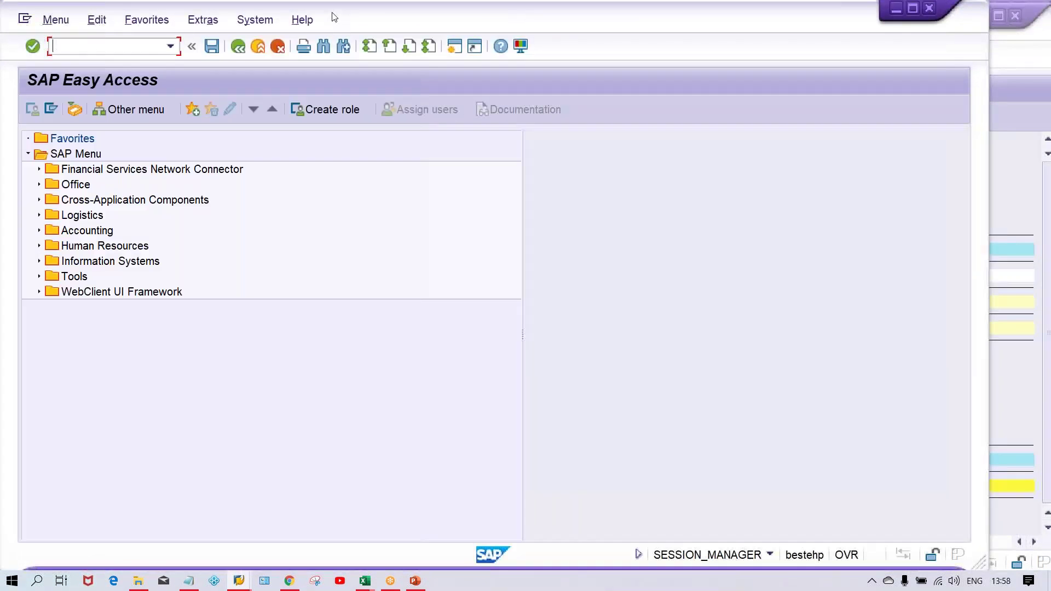
# Step: In FBZP, open company code ZM01's paying settings to confirm 5 tolerance days for payables
pyautogui.moveTo(344, 20); pyautogui.dragTo(426, 23)
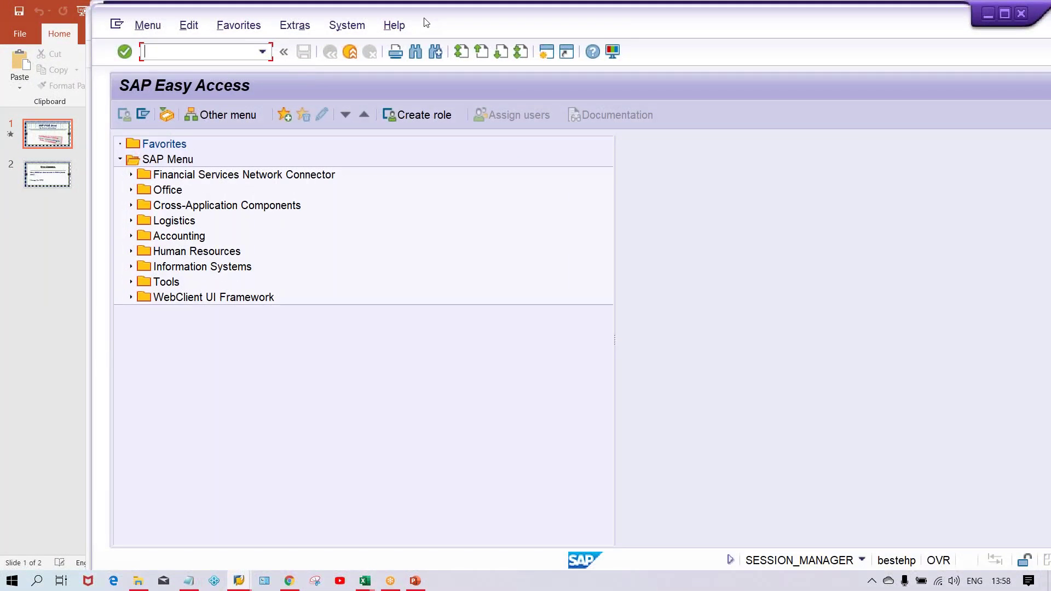
pyautogui.write('FB')
pyautogui.write('ZP')
pyautogui.press('Return')
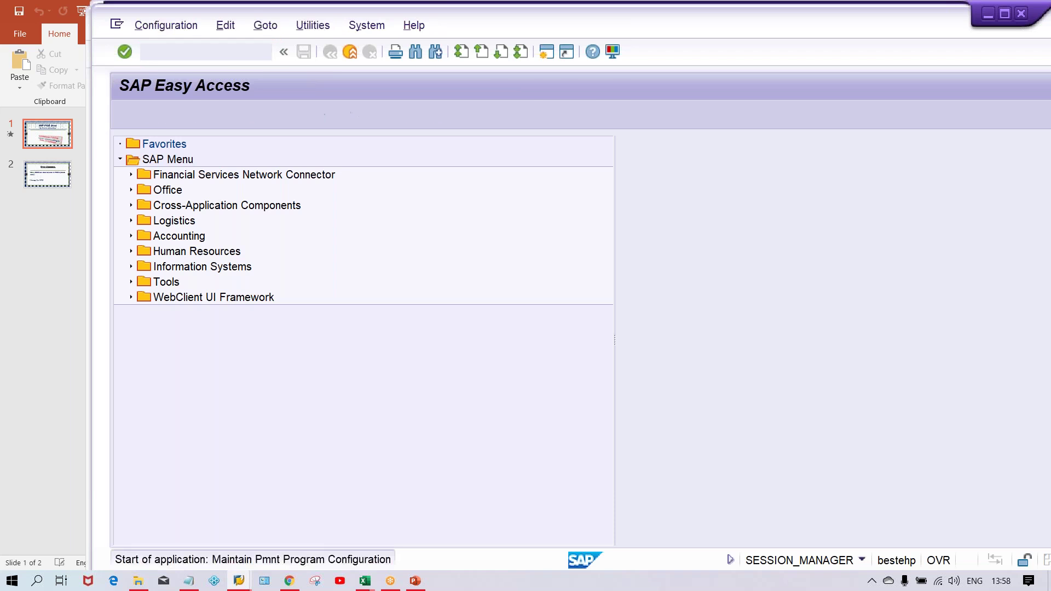
pyautogui.click(232, 147)
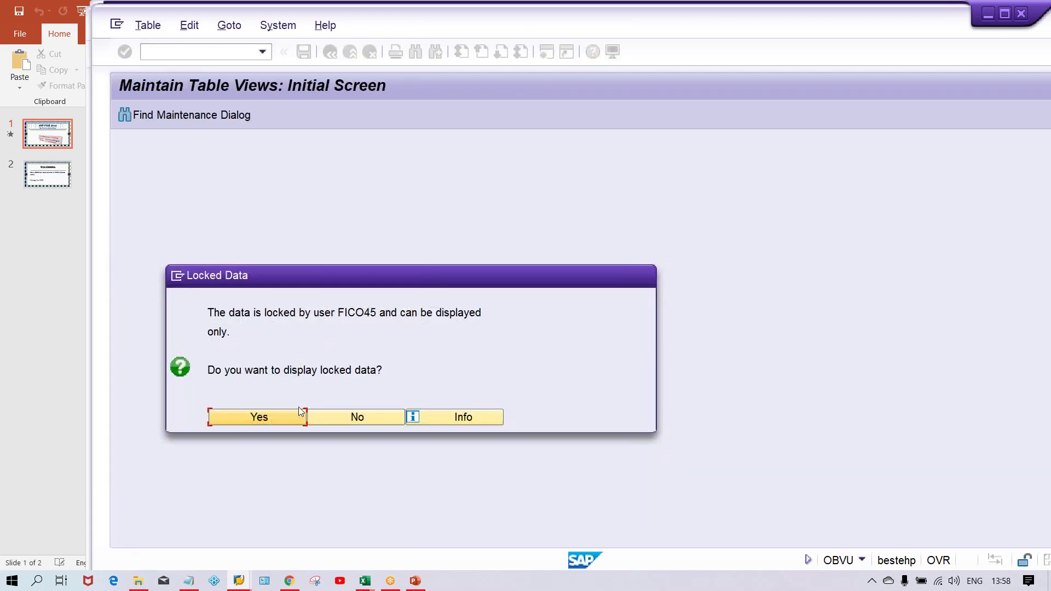
pyautogui.click(225, 422)
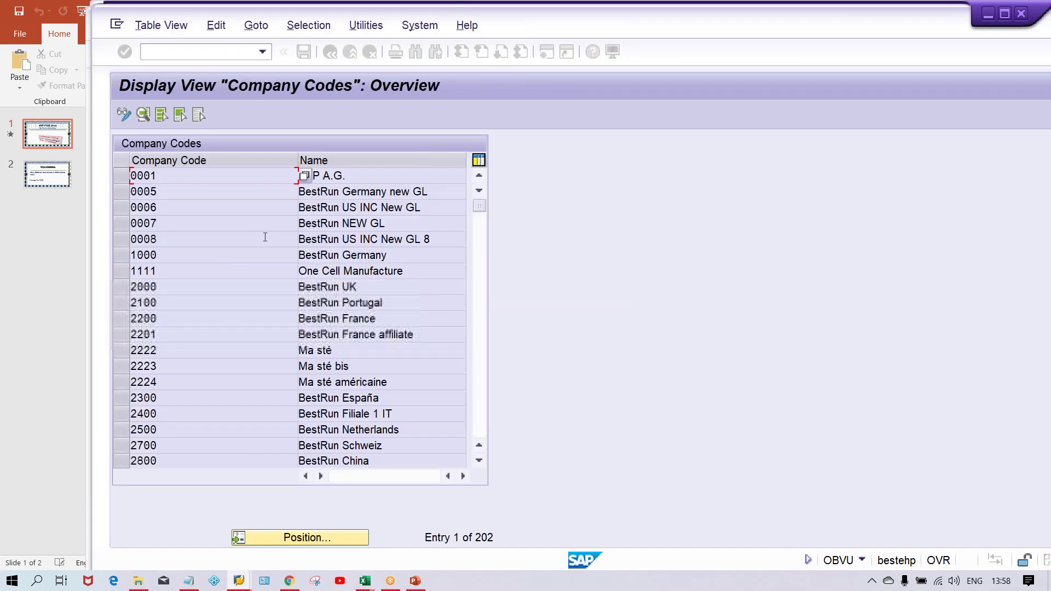
pyautogui.click(289, 531)
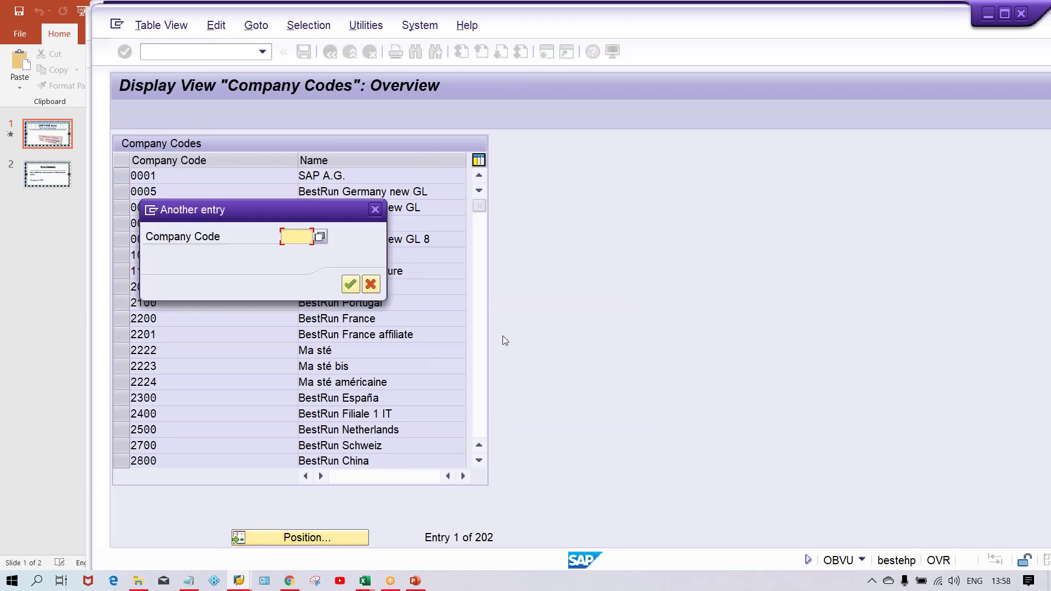
pyautogui.write('Z')
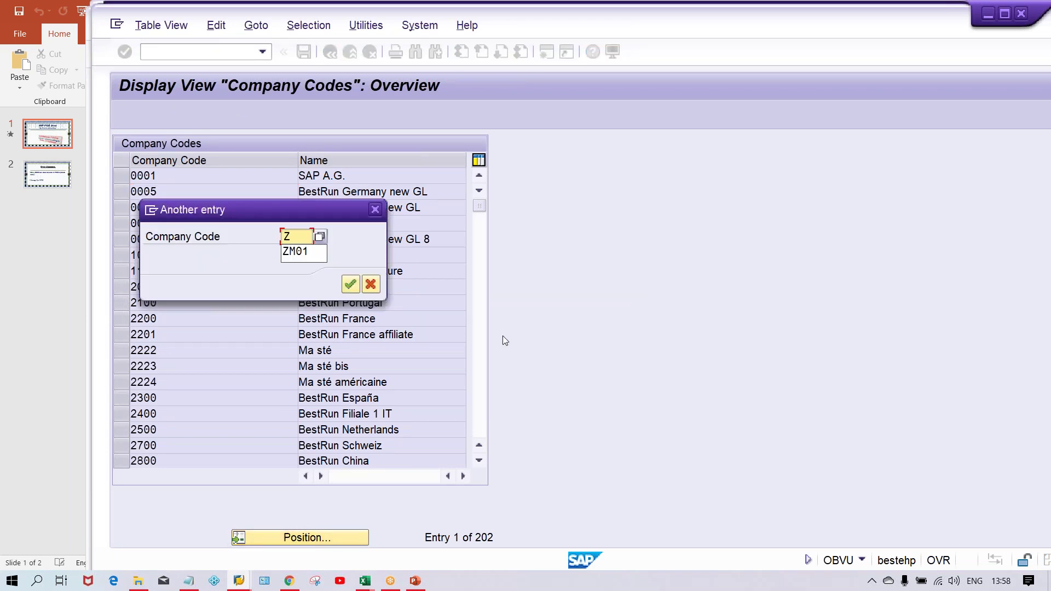
pyautogui.press('Down')
pyautogui.press('Return')
pyautogui.press('Return')
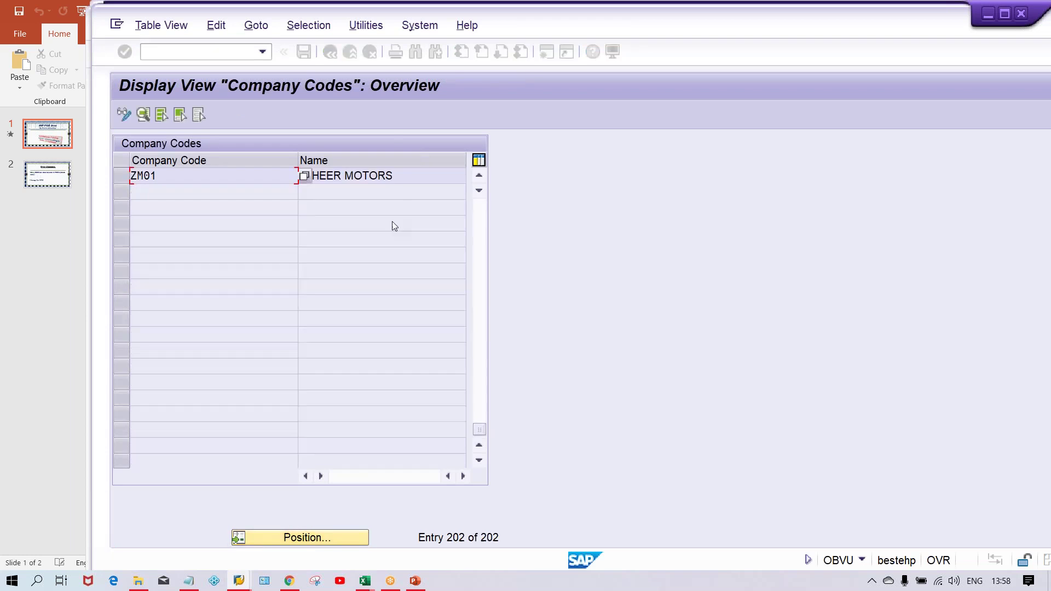
pyautogui.doubleClick(368, 180)
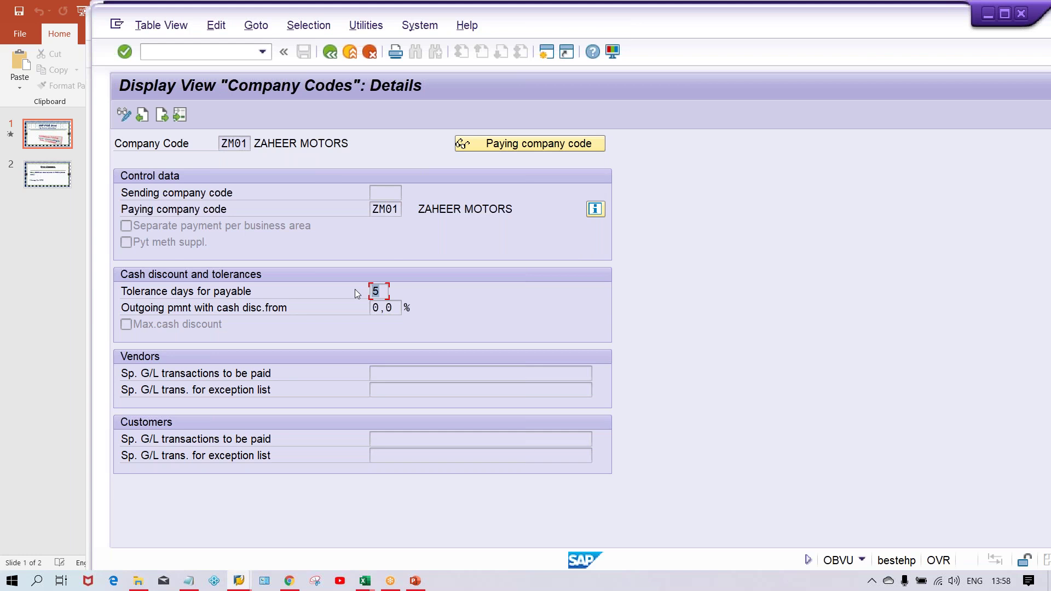
pyautogui.hotkey('alt', 'Tab')
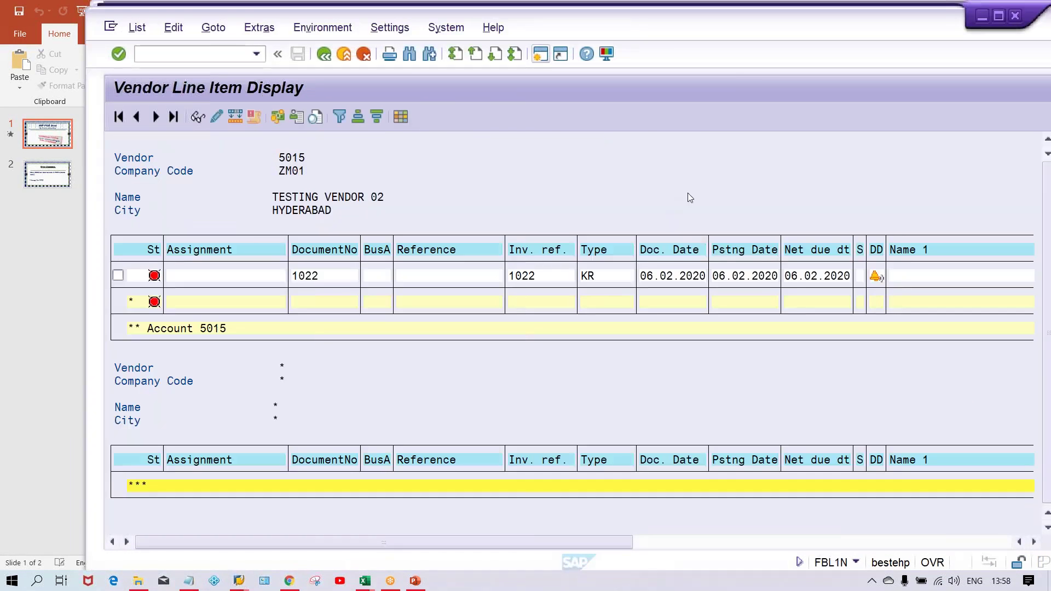
# Step: Re-check the ZM01B proposal log showing document 1022 was not included
pyautogui.click(801, 277)
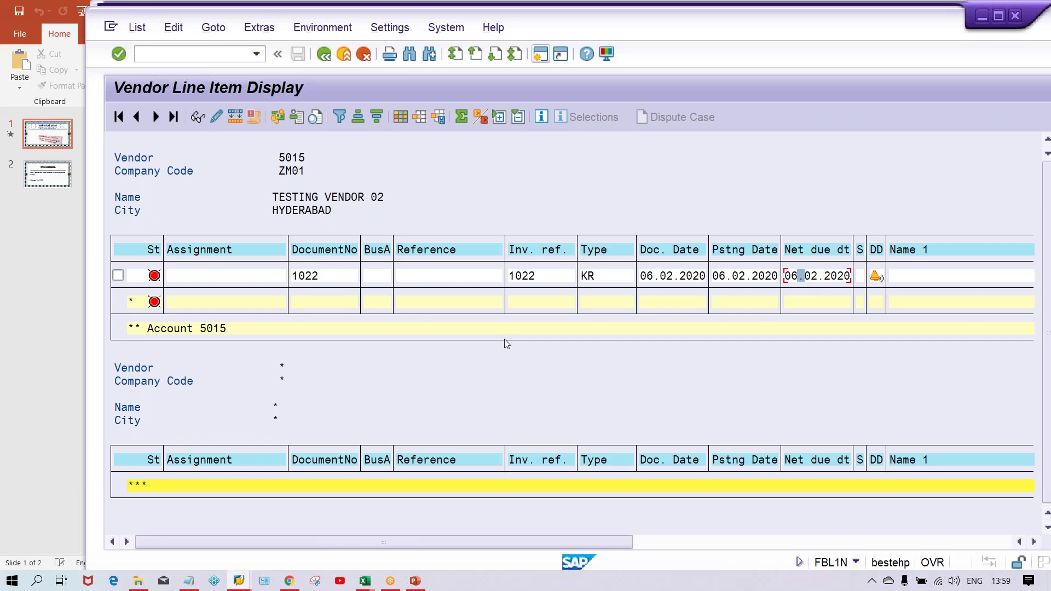
pyautogui.hotkey('alt', 'Tab')
pyautogui.hotkey('alt', 'Tab')
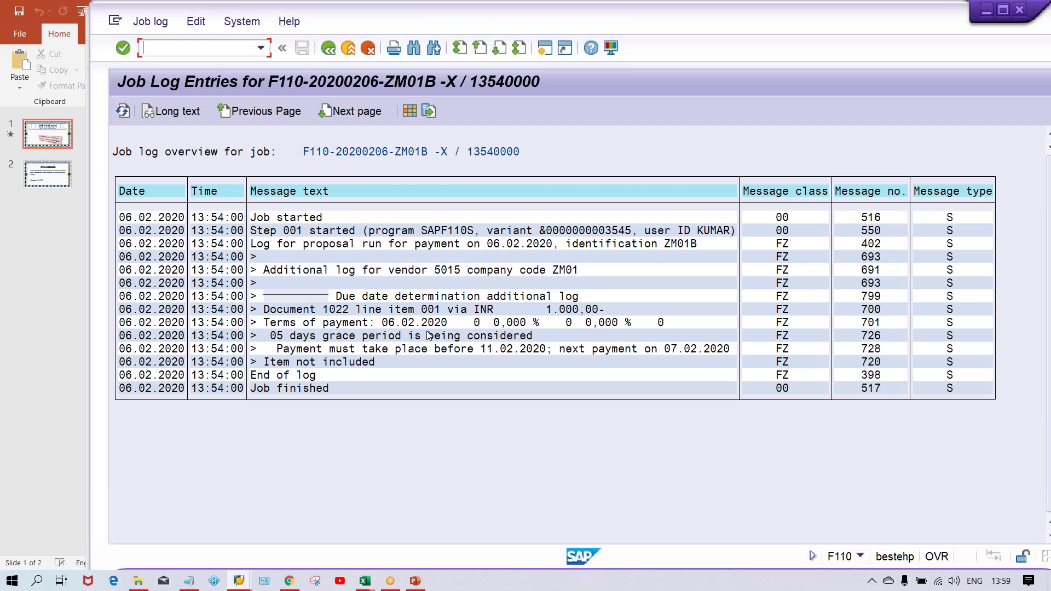
pyautogui.click(329, 49)
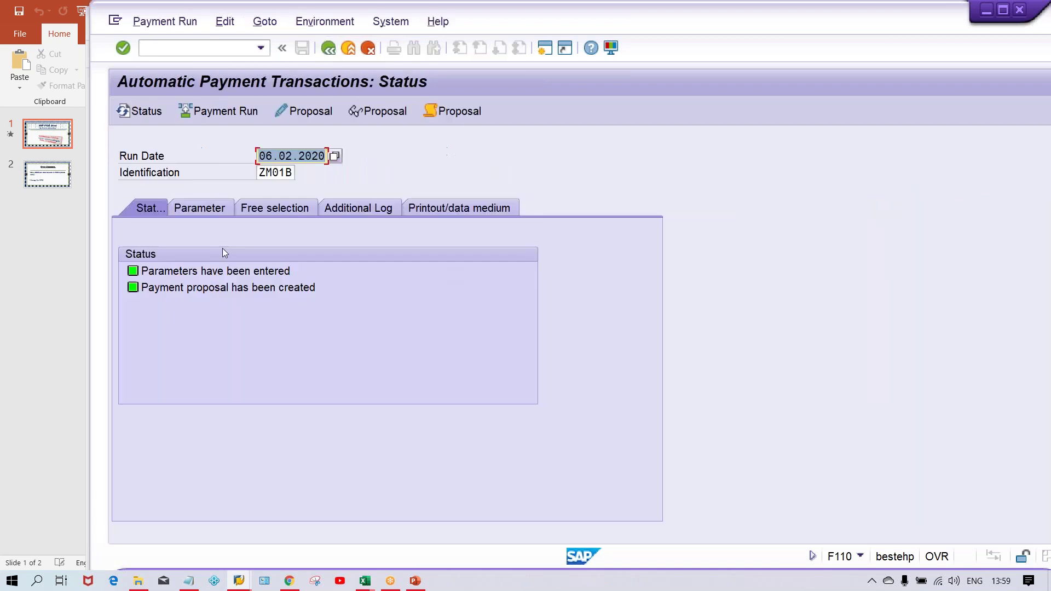
pyautogui.click(457, 112)
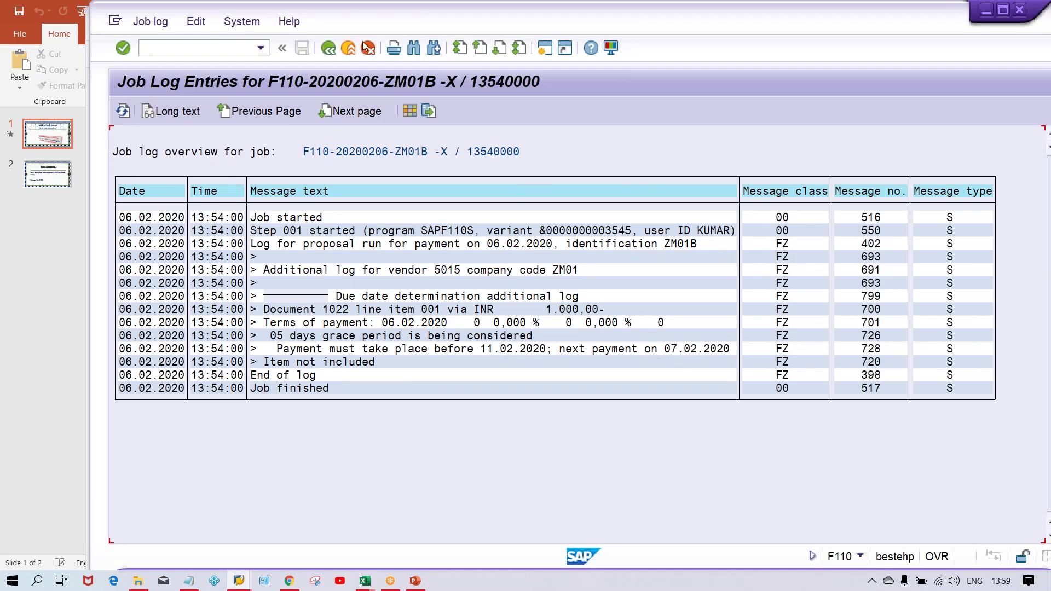
# Step: Show run ZM01B's parameters with next payment date 07.02.2020 selected
pyautogui.click(328, 48)
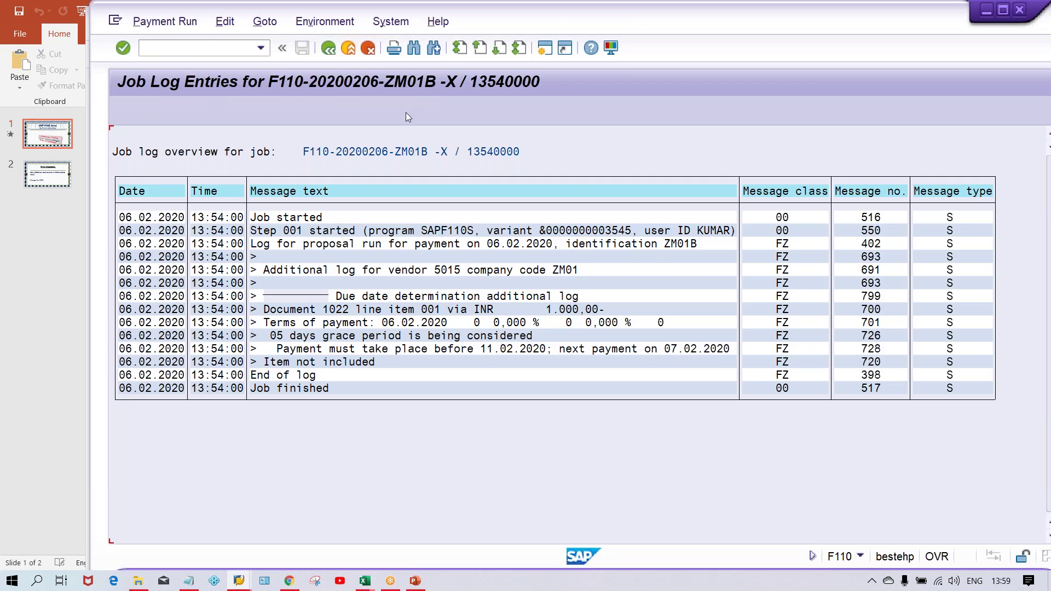
pyautogui.click(225, 212)
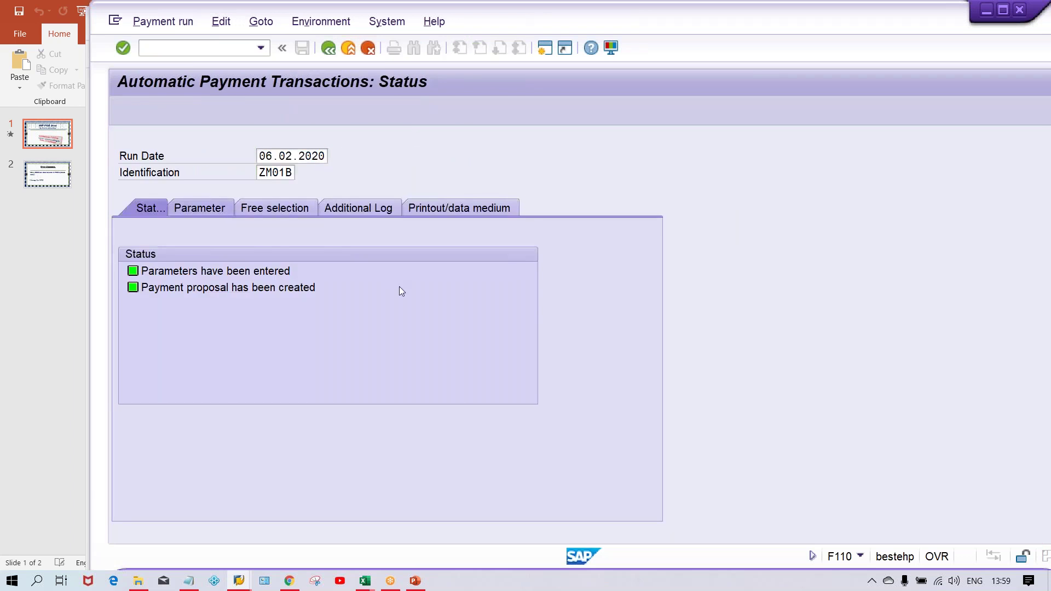
pyautogui.moveTo(596, 306); pyautogui.dragTo(503, 295)
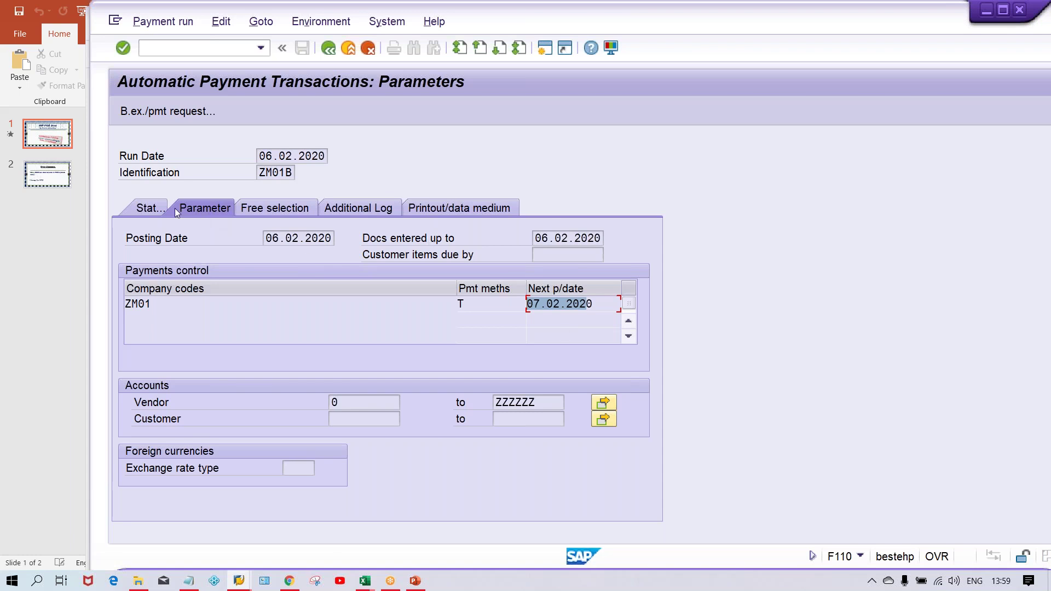
# Step: Try run date 12.02.2020 on the Status tab, then restore it to 06.02.2020
pyautogui.click(146, 205)
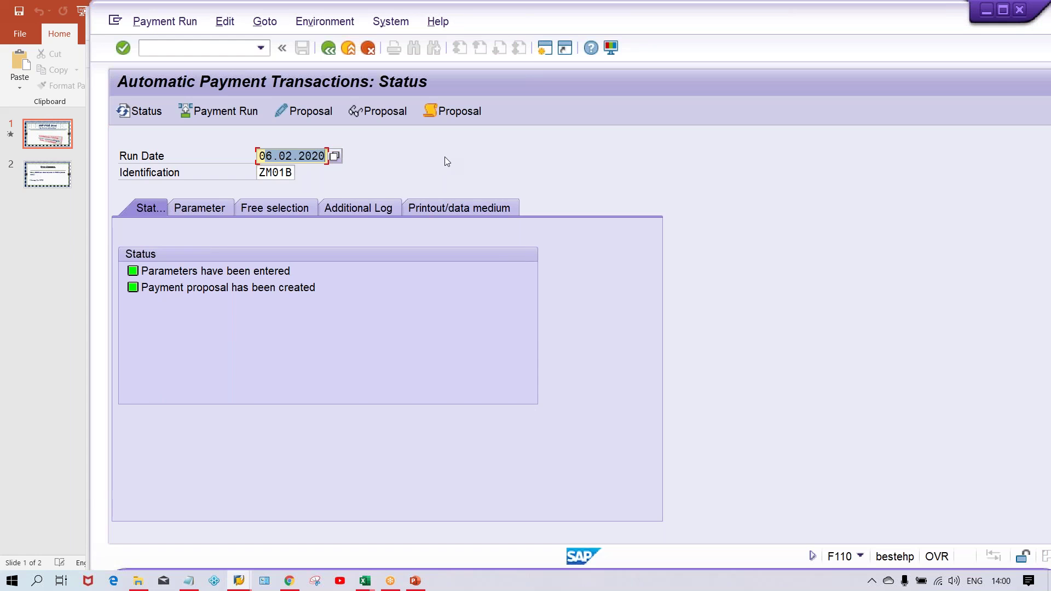
pyautogui.press('BackSpace')
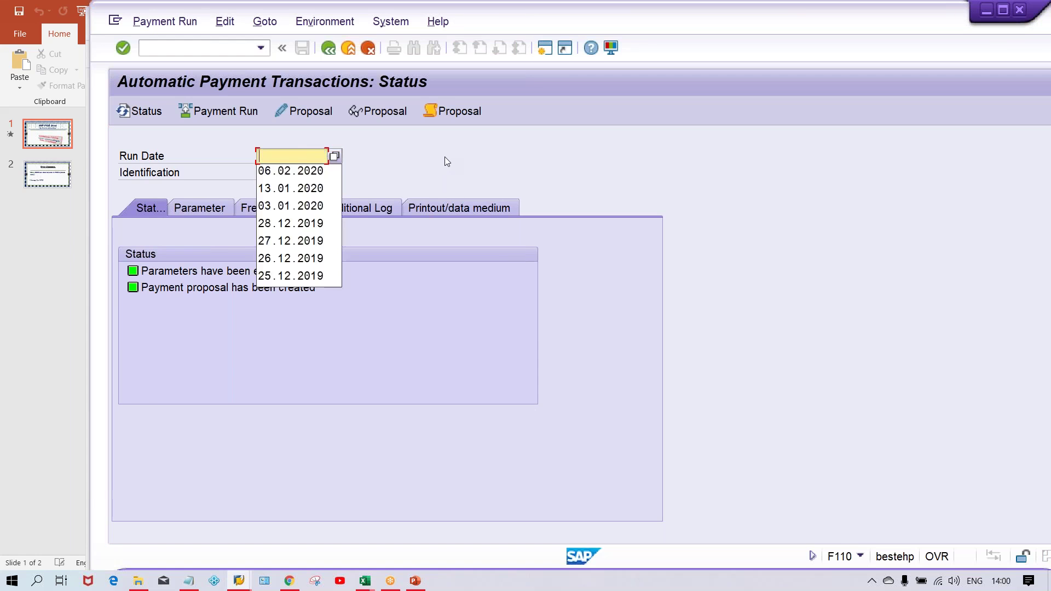
pyautogui.write('12.02')
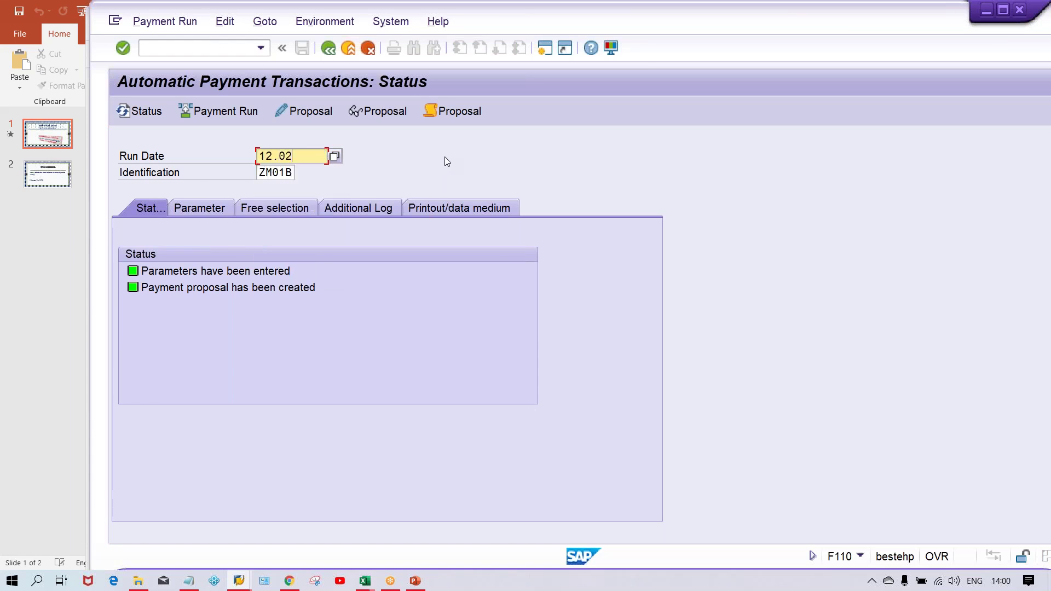
pyautogui.write('.2020')
pyautogui.hotkey('shift', 'Home')
pyautogui.press('BackSpace')
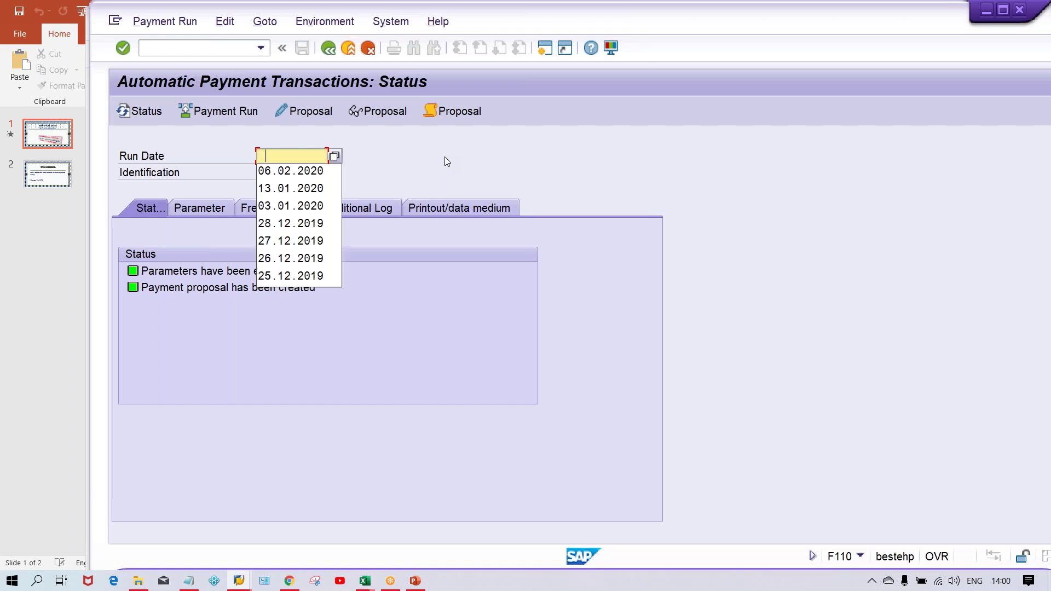
pyautogui.press('Down')
pyautogui.press('Return')
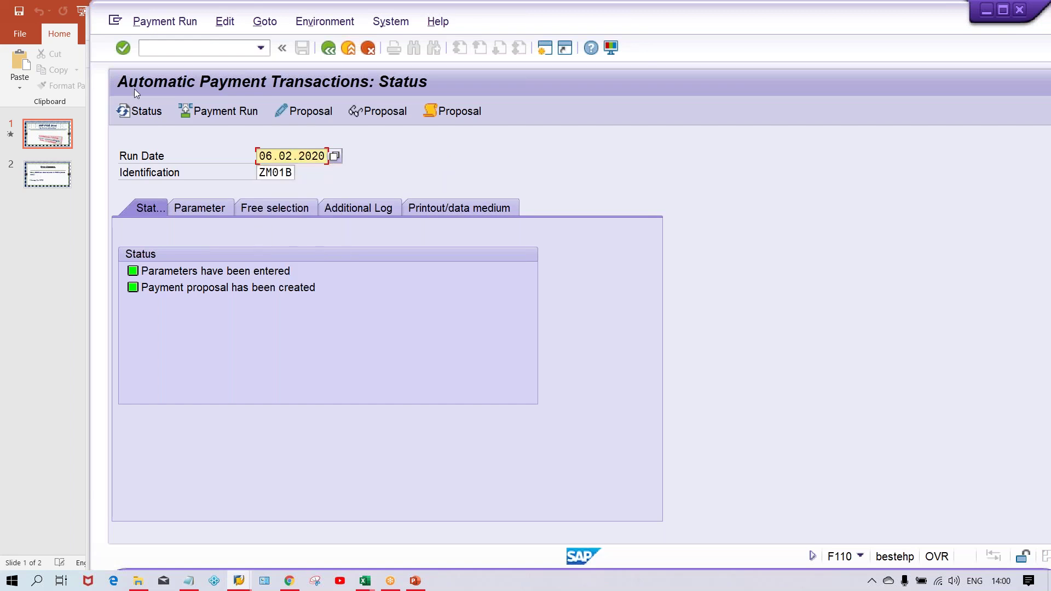
pyautogui.click(224, 22)
pyautogui.moveTo(243, 62)
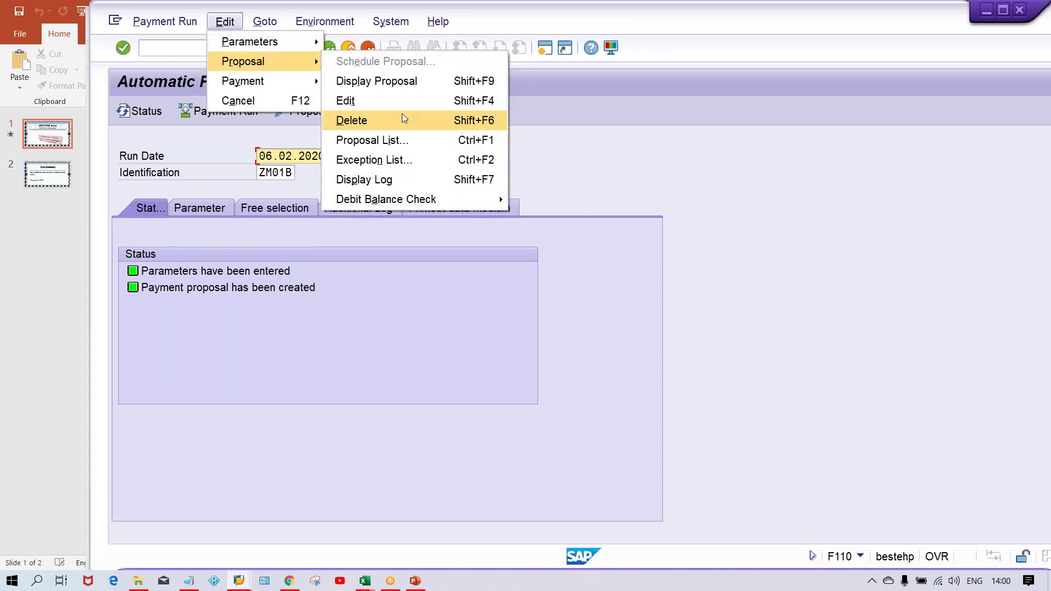
# Step: Delete the existing proposal, set next payment date 12.02.2020, and save the parameters
pyautogui.click(402, 121)
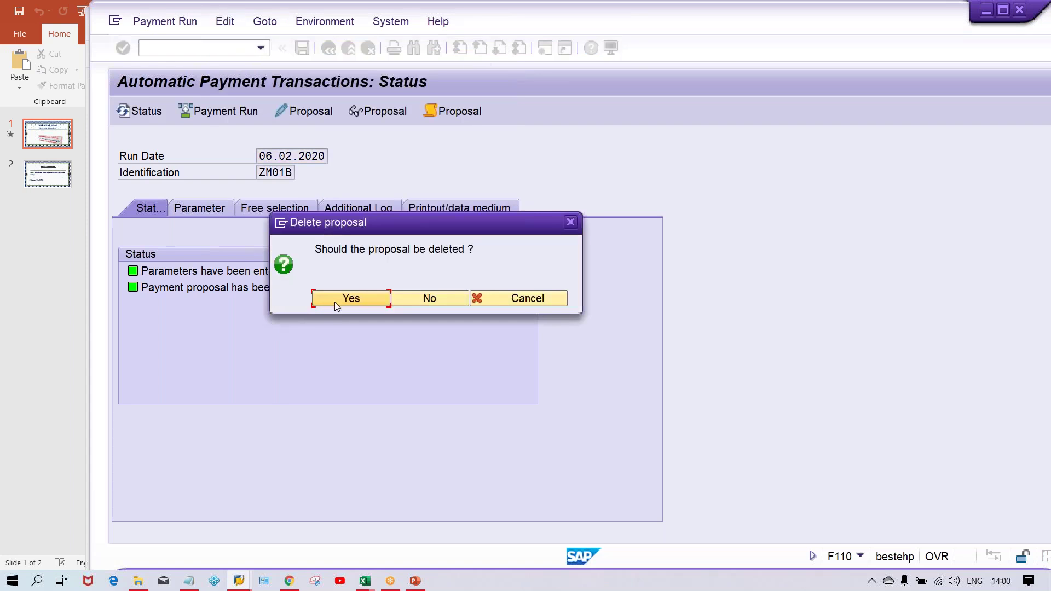
pyautogui.click(334, 301)
pyautogui.click(197, 208)
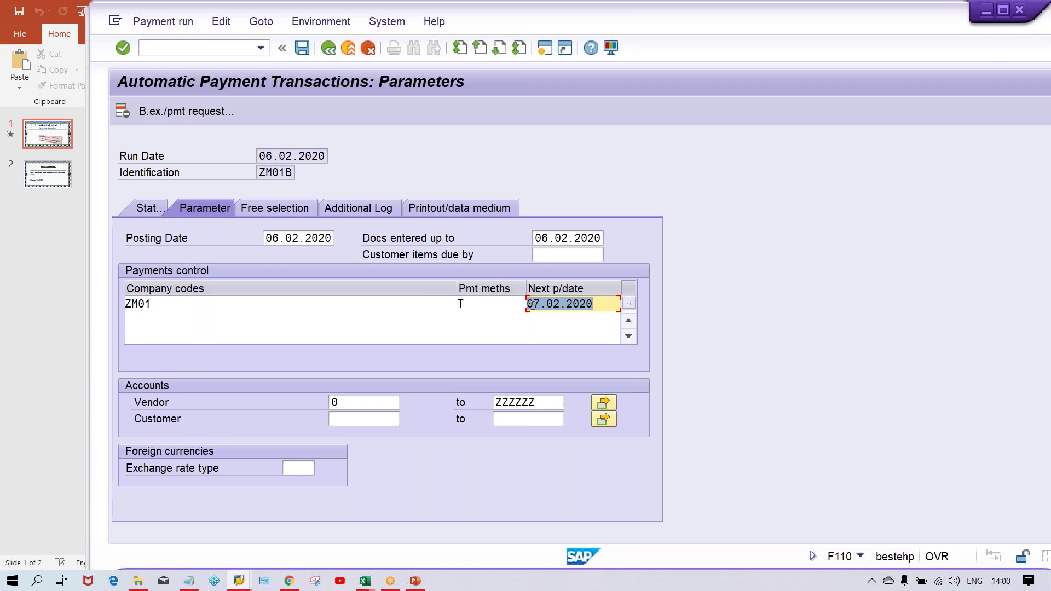
pyautogui.write('12.')
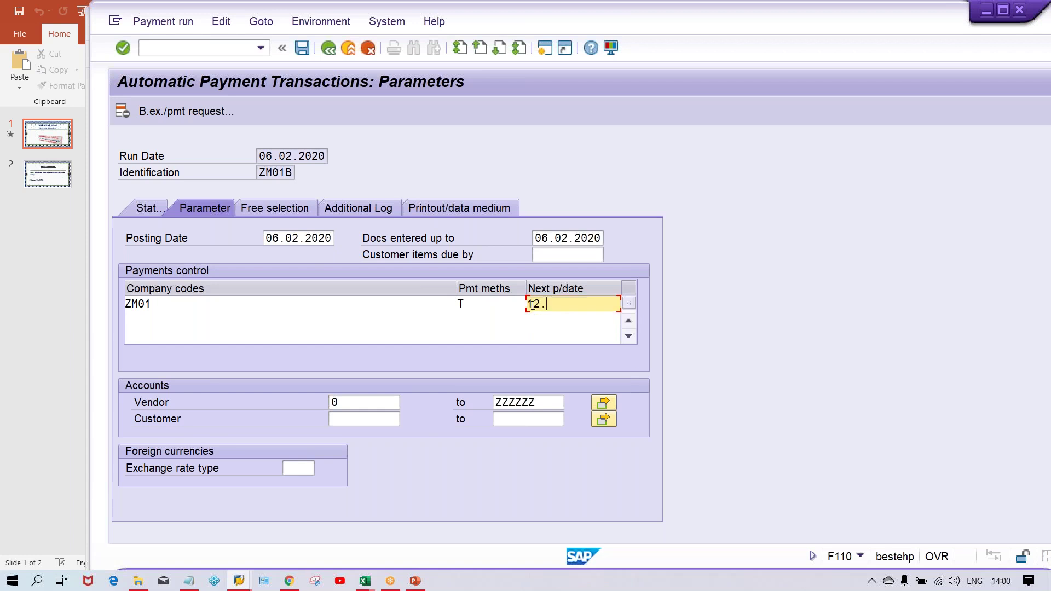
pyautogui.write('02.2020')
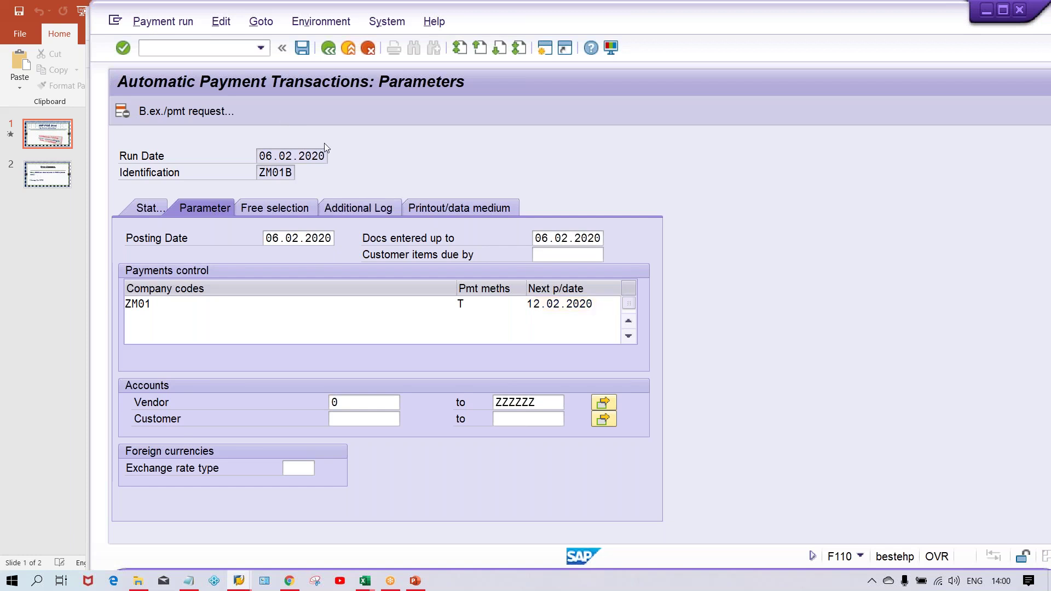
pyautogui.hotkey('ctrl', 's')
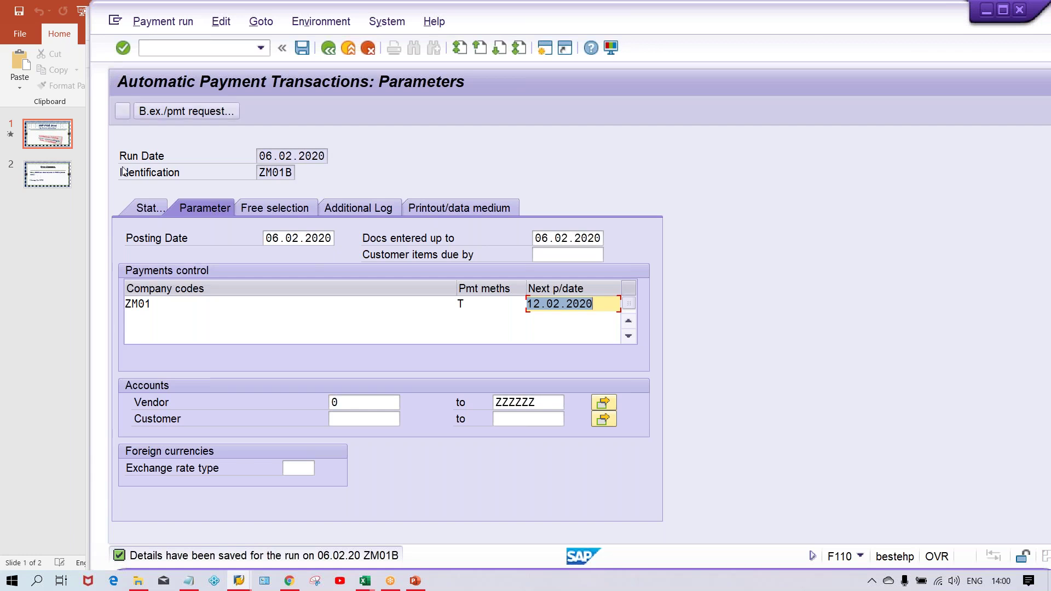
# Step: Create a new payment proposal for run ZM01B, starting immediately
pyautogui.click(147, 207)
pyautogui.click(147, 206)
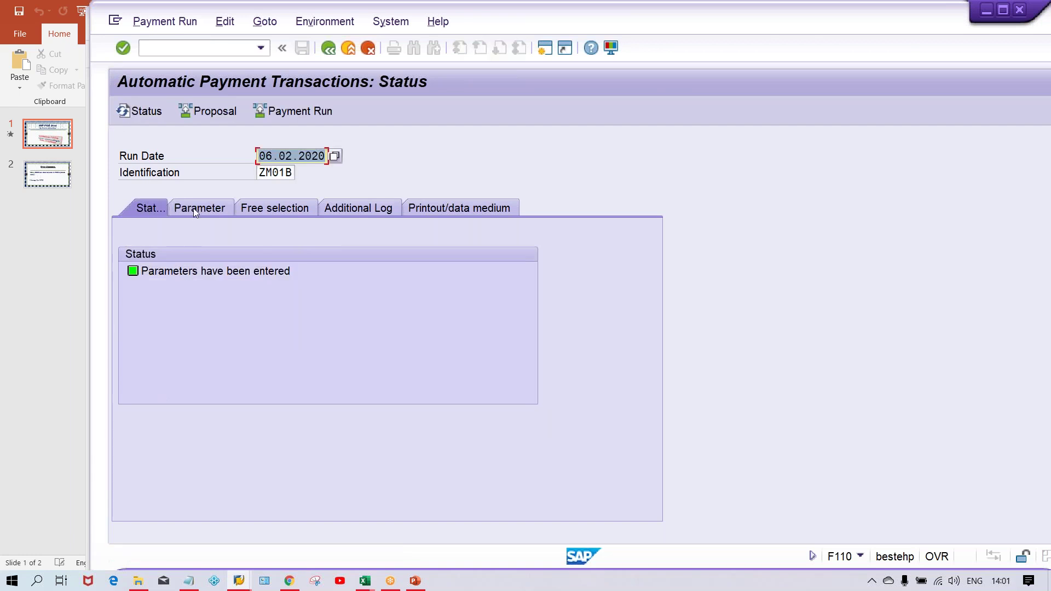
pyautogui.click(210, 110)
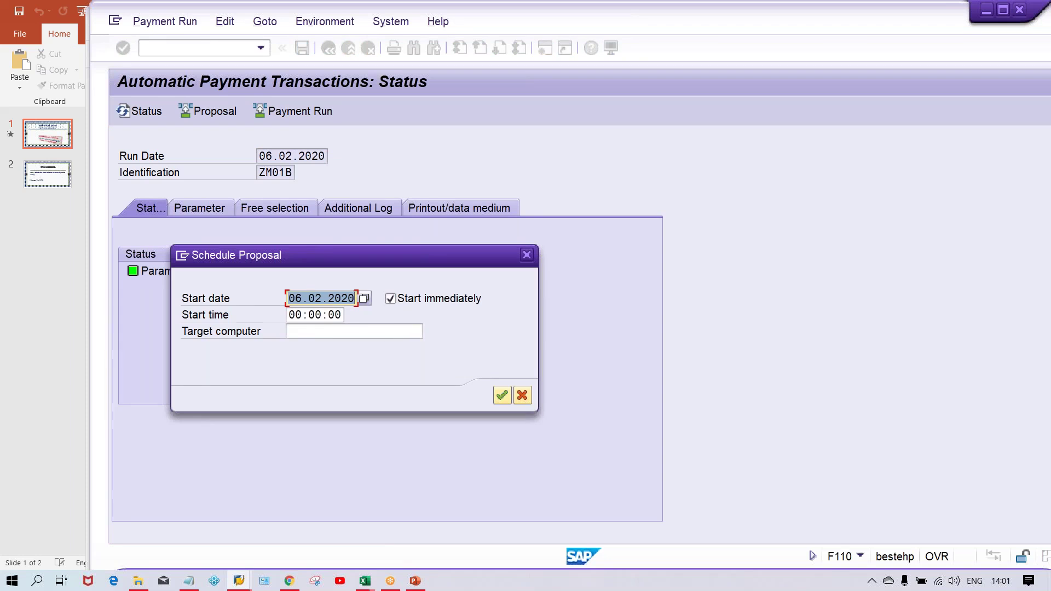
pyautogui.press('Return')
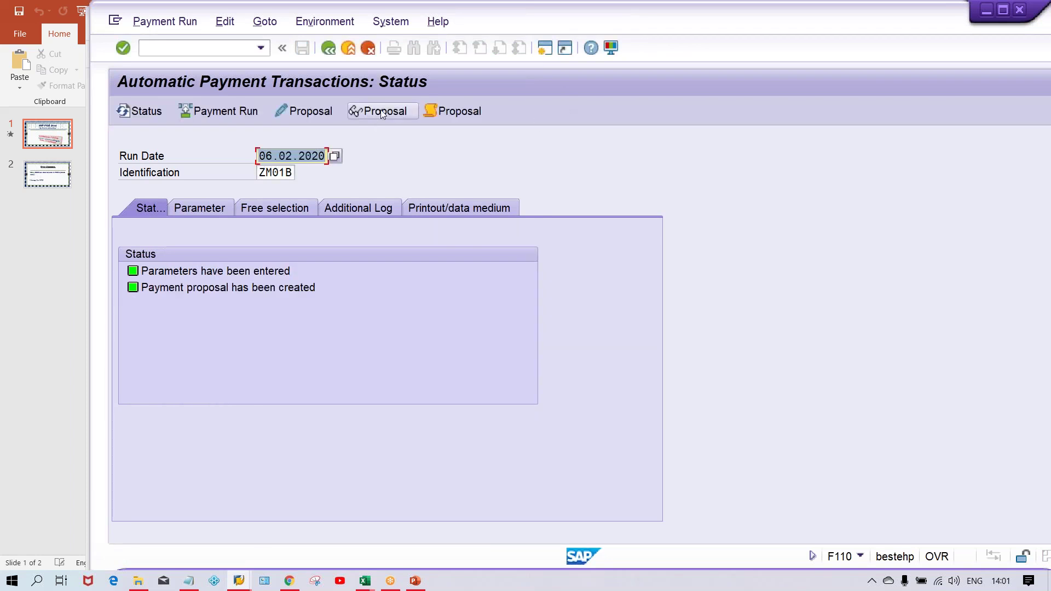
# Step: Verify vendor 5015's 1.000,00 INR payment line in the proposal, then return to status
pyautogui.click(512, 182)
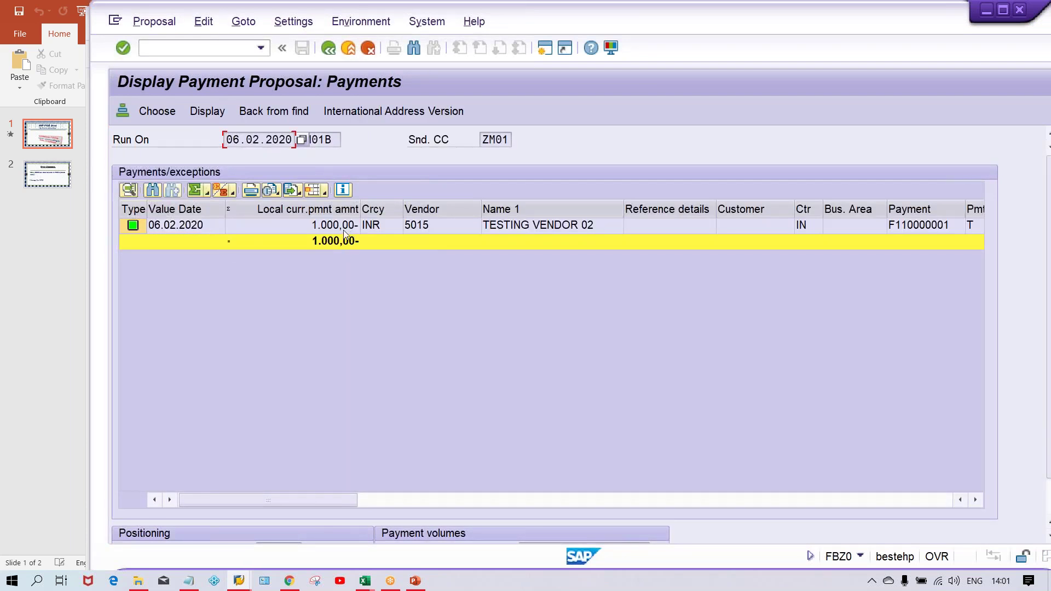
pyautogui.click(343, 227)
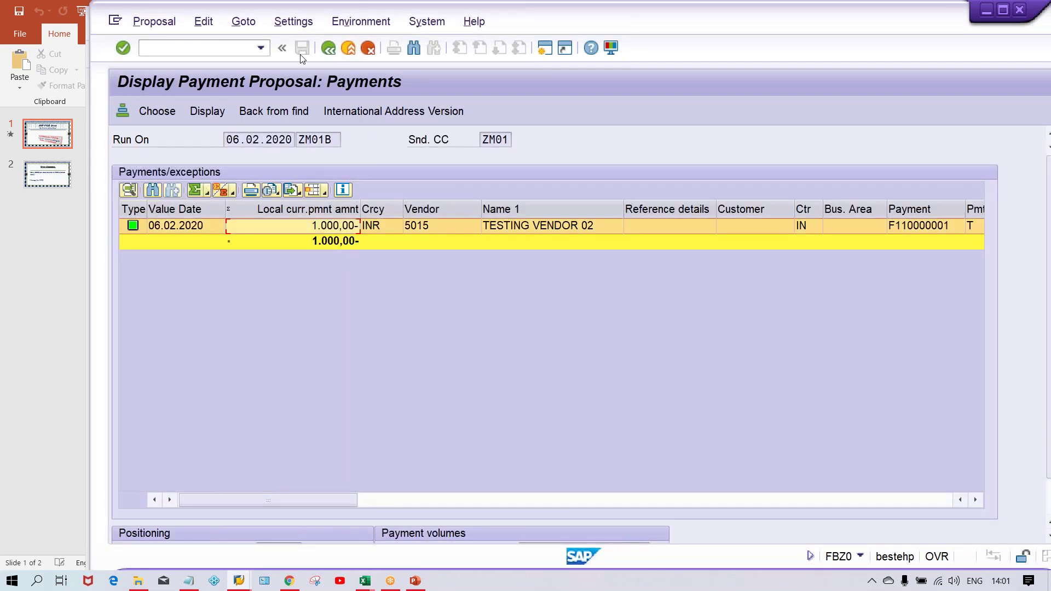
pyautogui.click(326, 49)
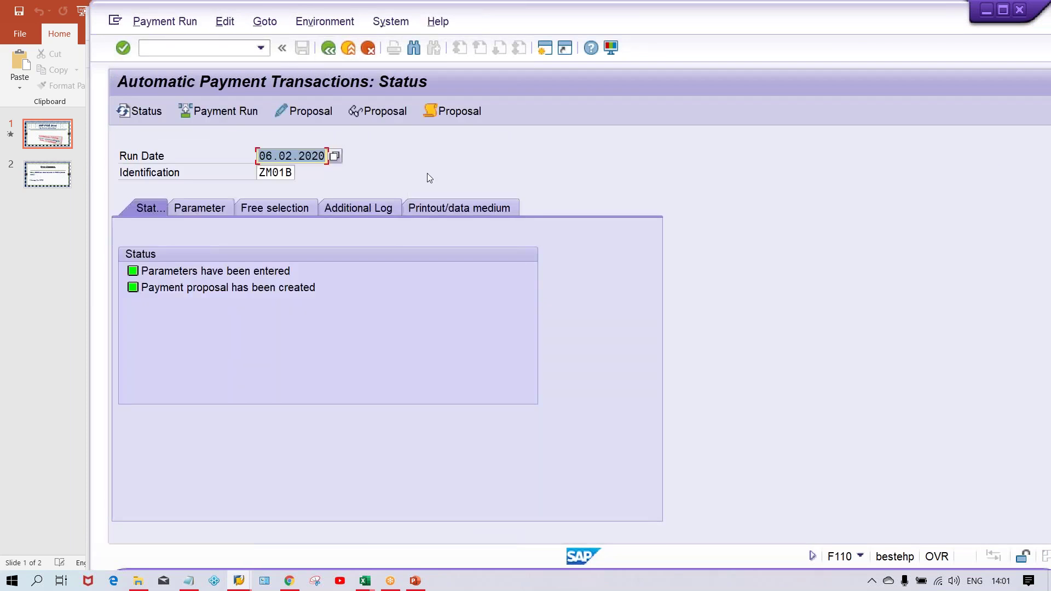
pyautogui.click(438, 111)
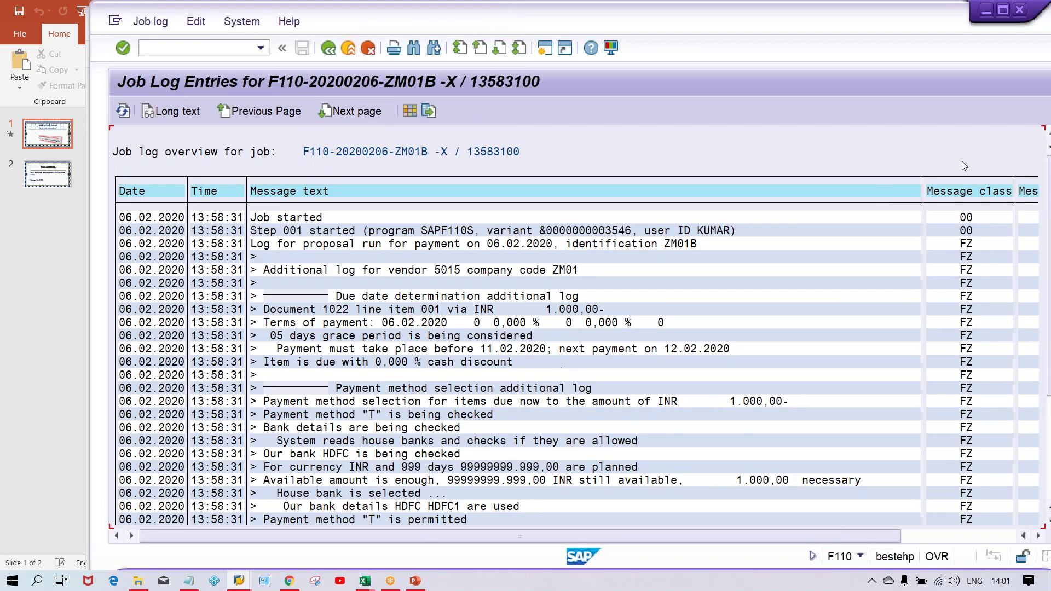
pyautogui.scroll(-2, 936, 353)
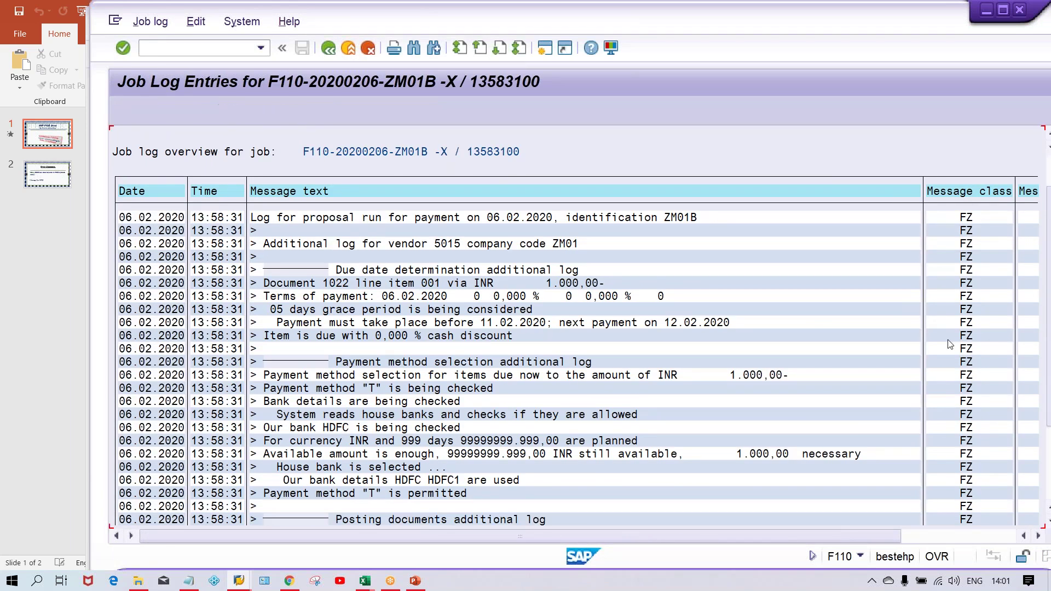
pyautogui.scroll(-2, 985, 378)
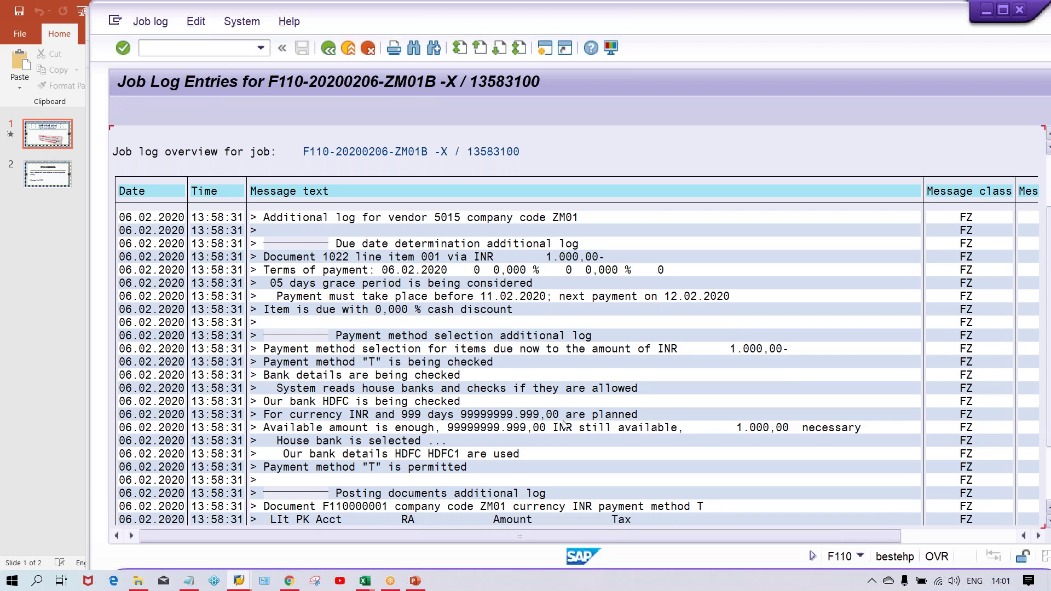
pyautogui.scroll(-2, 565, 424)
pyautogui.scroll(-1, 526, 421)
pyautogui.scroll(-2, 476, 415)
pyautogui.scroll(-1, 415, 408)
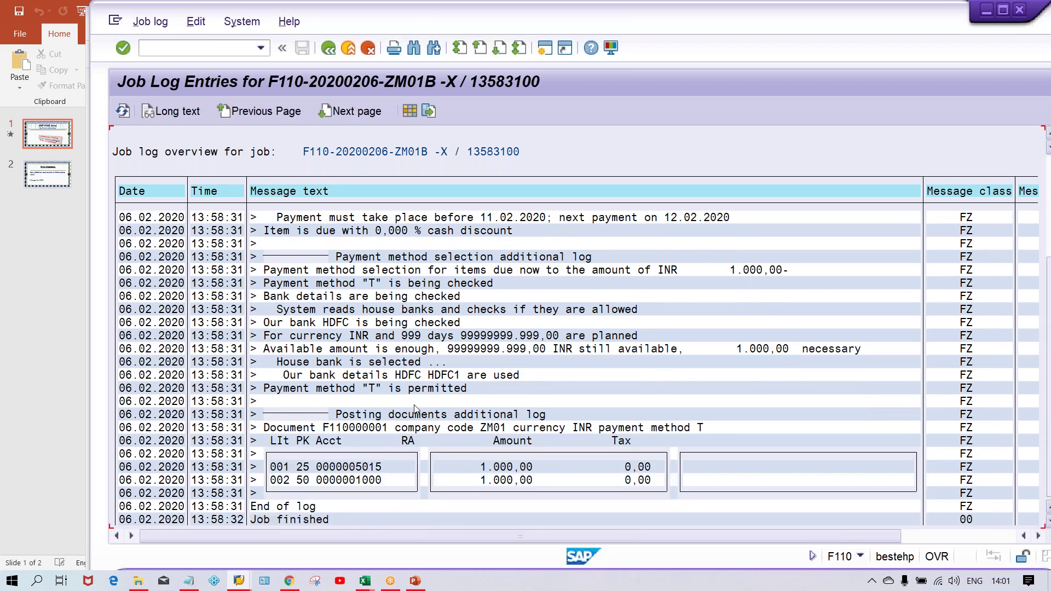
pyautogui.scroll(-1, 416, 408)
pyautogui.click(474, 455)
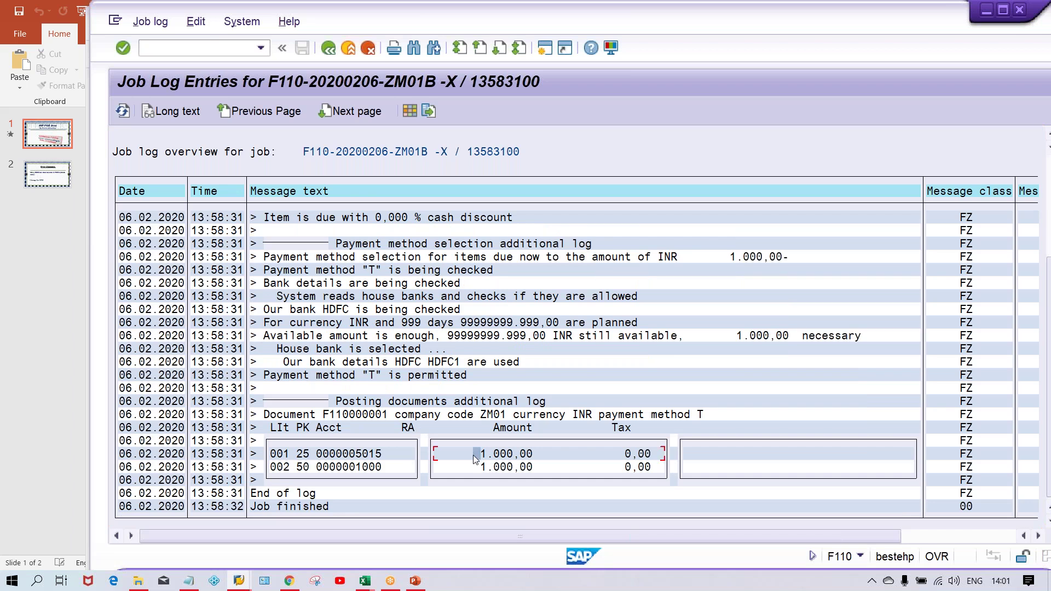
pyautogui.press('Down')
pyautogui.click(473, 450)
pyautogui.click(329, 48)
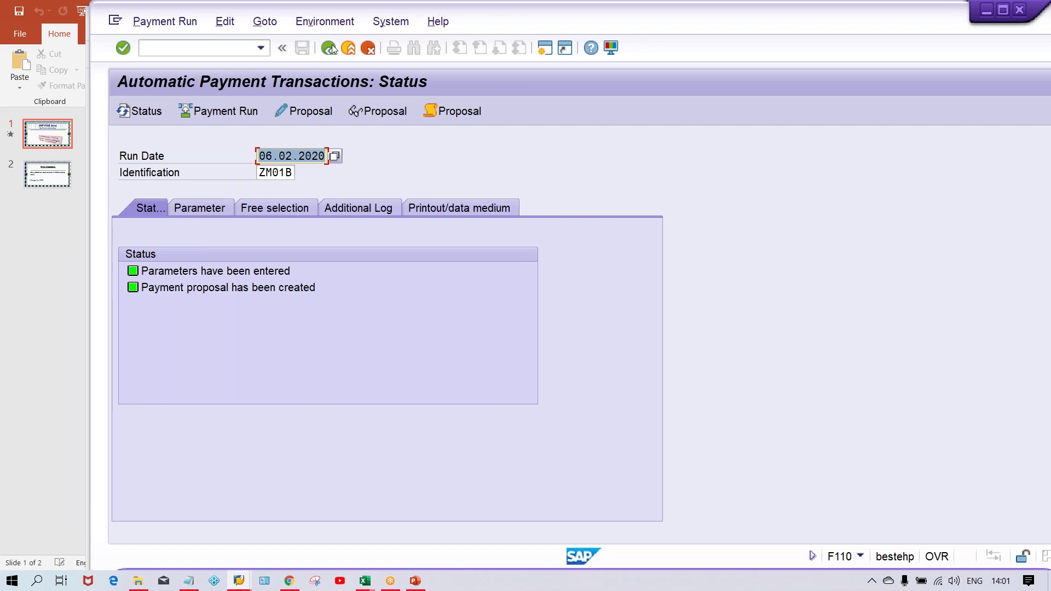
pyautogui.click(206, 210)
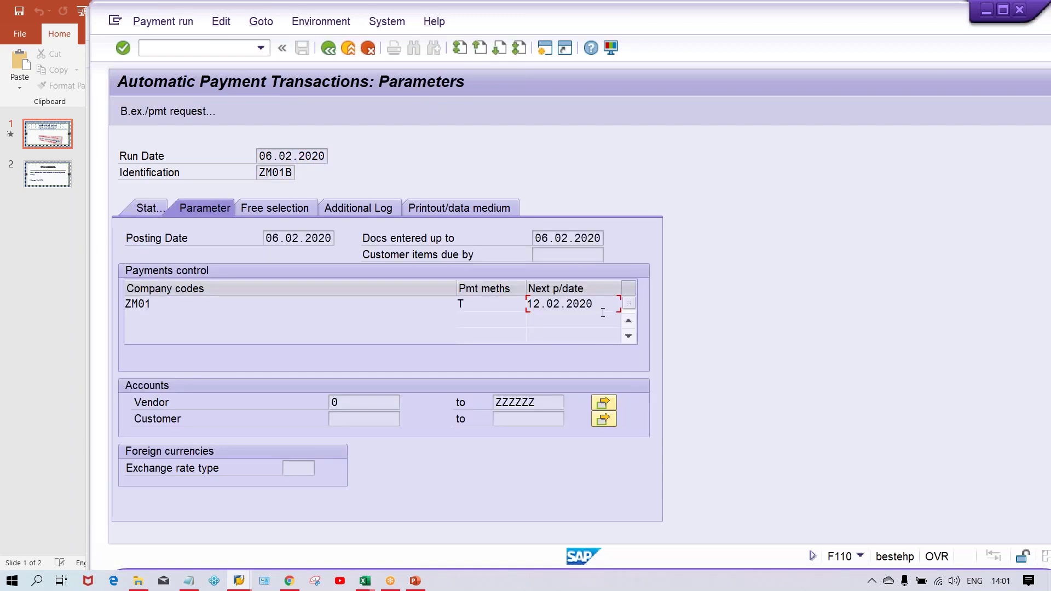
pyautogui.moveTo(603, 309); pyautogui.dragTo(475, 289)
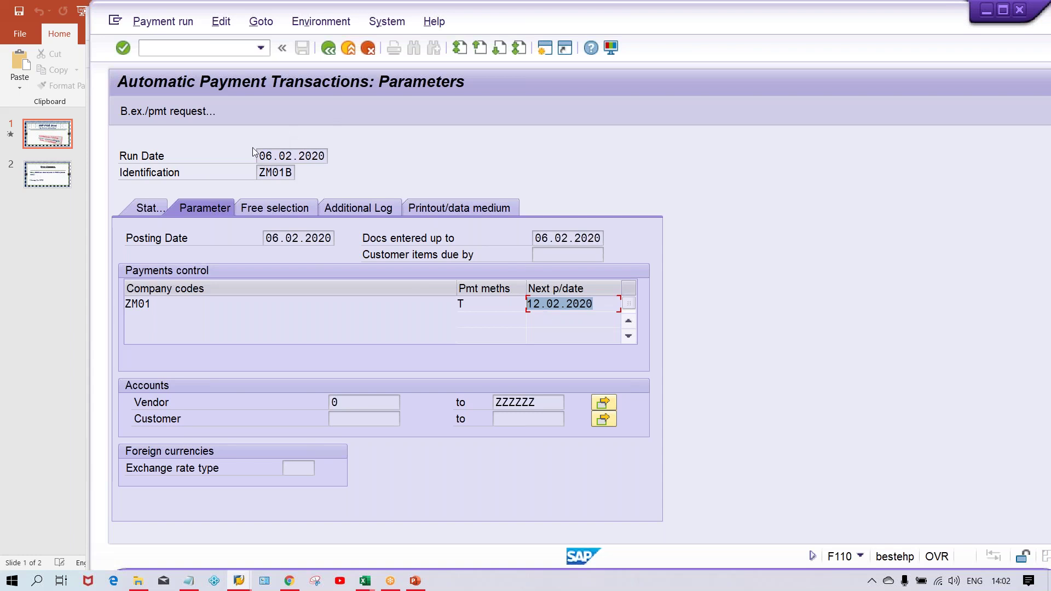
pyautogui.click(292, 156)
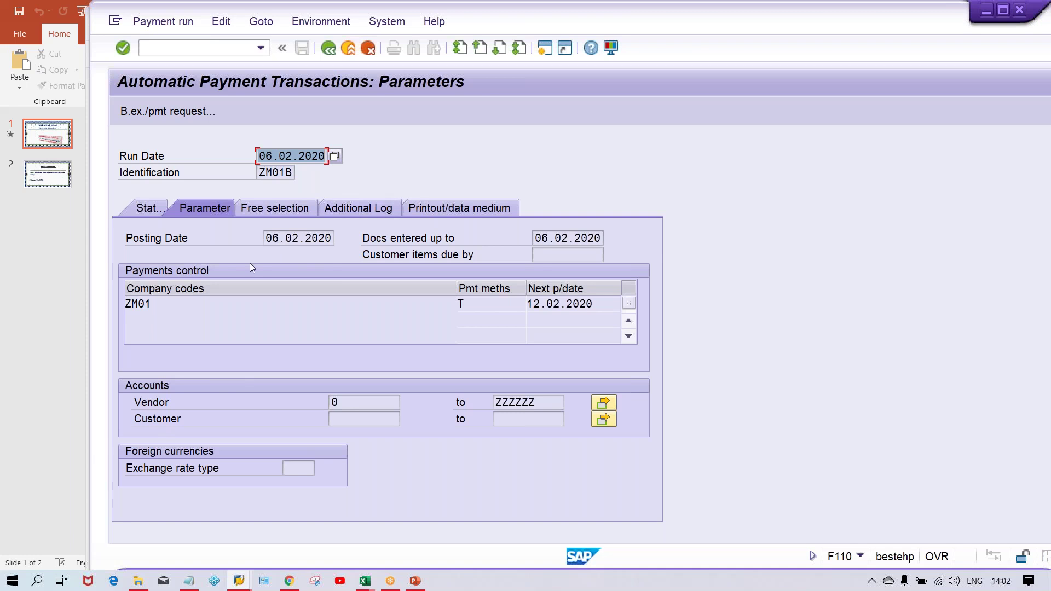
pyautogui.click(146, 206)
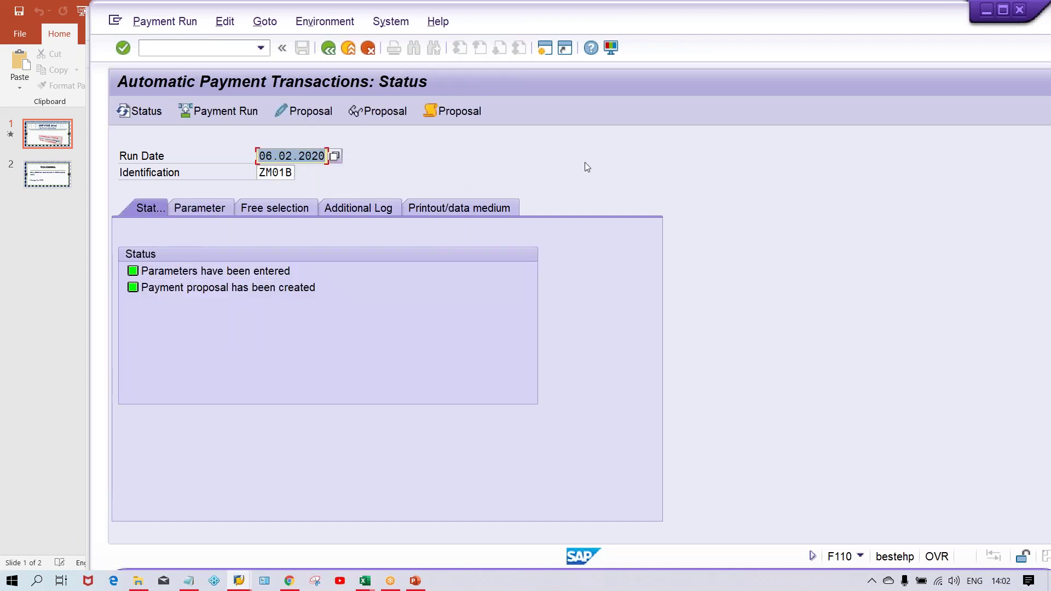